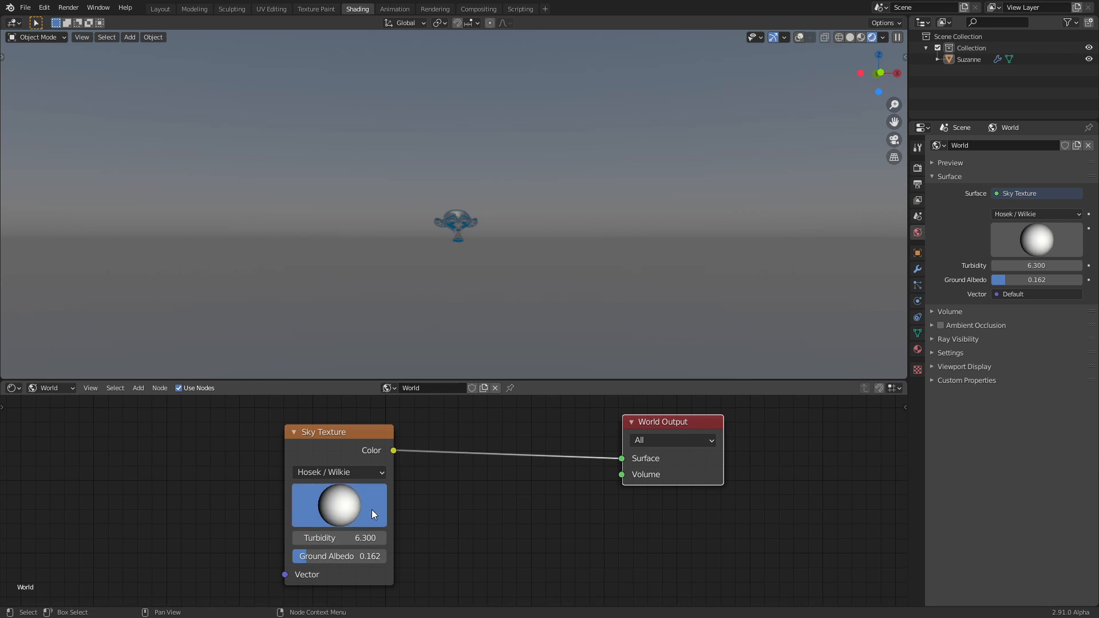
Set the world's Sky Texture to the Nishita model and adjust its altitude, air, sun size and sun rotation.
click(362, 513)
drag(339, 541, 458, 541)
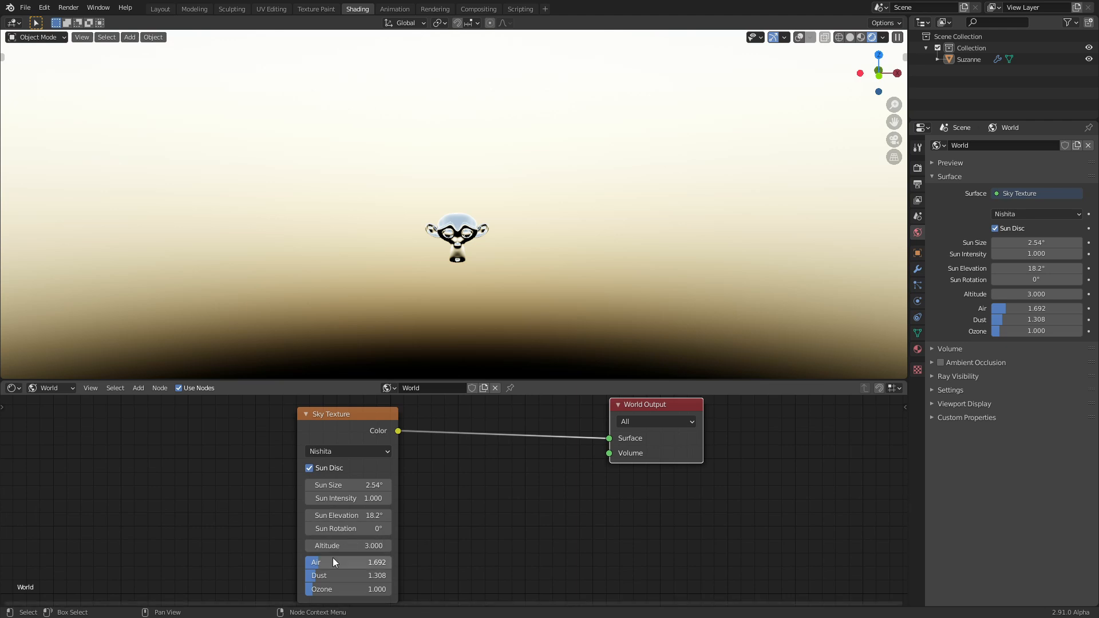
drag(333, 561, 350, 589)
drag(347, 540, 516, 540)
mouse_move(340, 487)
mouse_down()
mouse_move(369, 487)
mouse_move(352, 487)
mouse_up()
drag(347, 528, 369, 528)
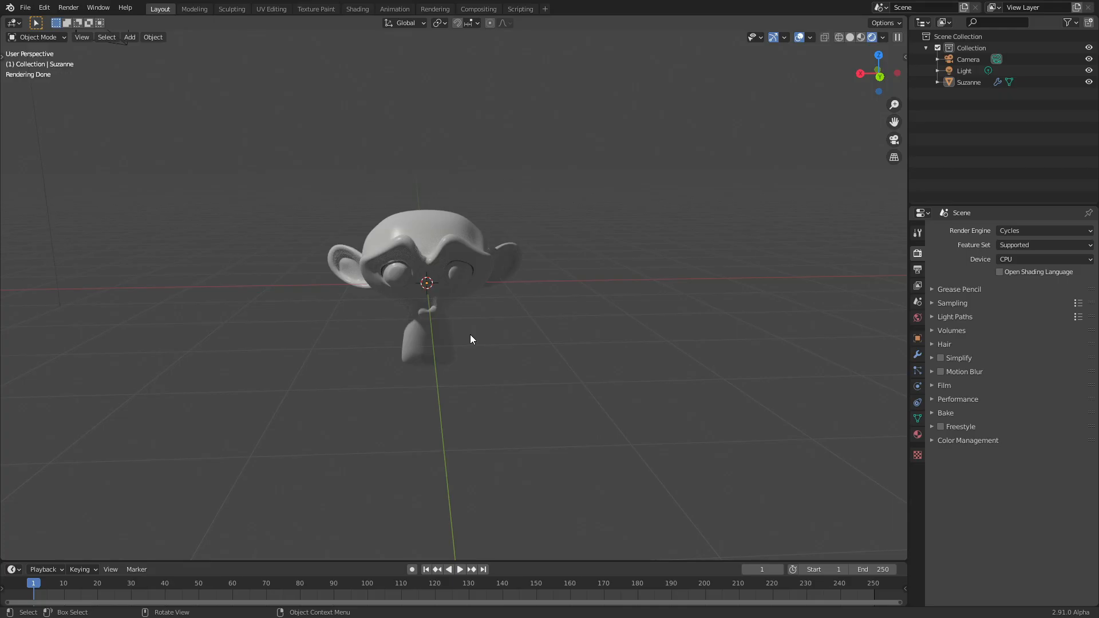
Enable viewport denoising with the Automatic denoiser for the monkey head's rendered preview.
ctrl+middle_drag(469, 331, 475, 286)
middle_drag(475, 286, 503, 296)
scroll(520, 297, up, 2)
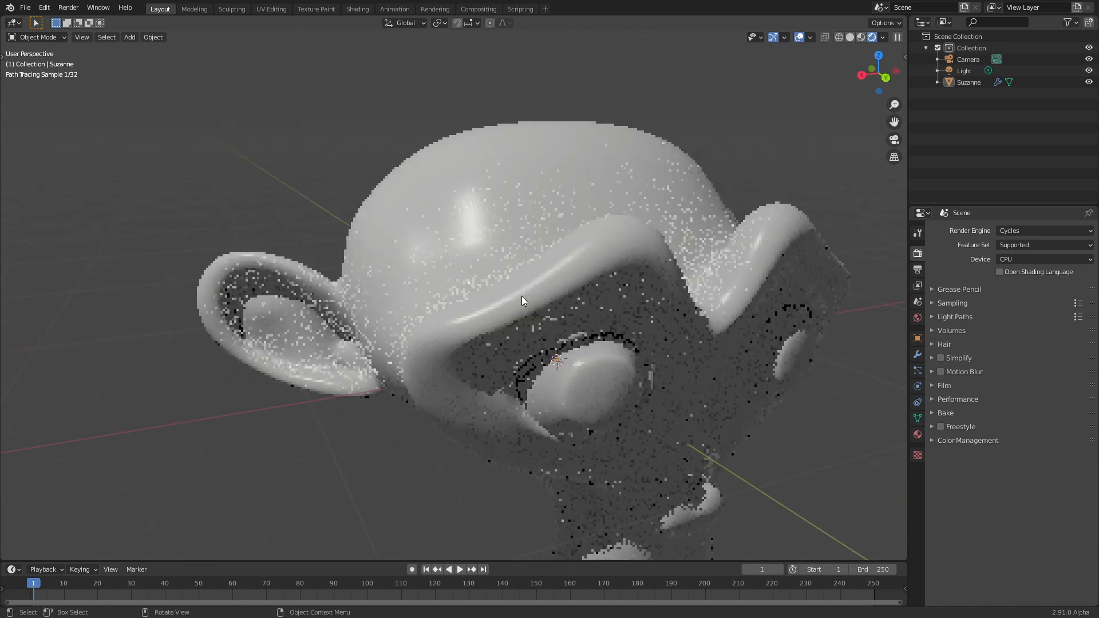
scroll(520, 297, up, 2)
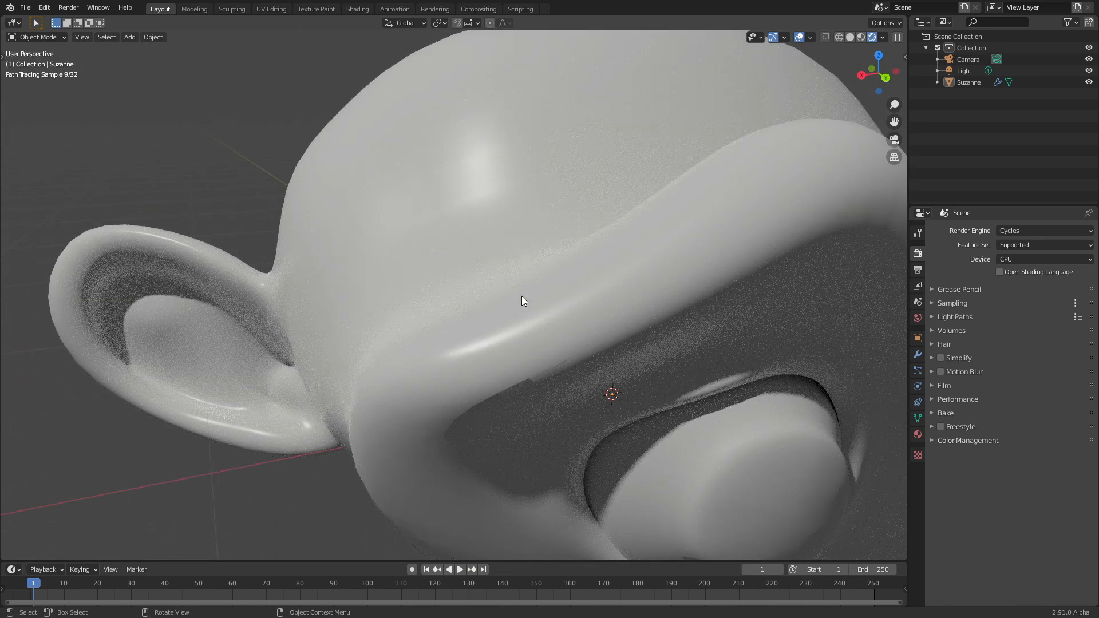
scroll(521, 300, down, 5)
scroll(521, 301, up, 3)
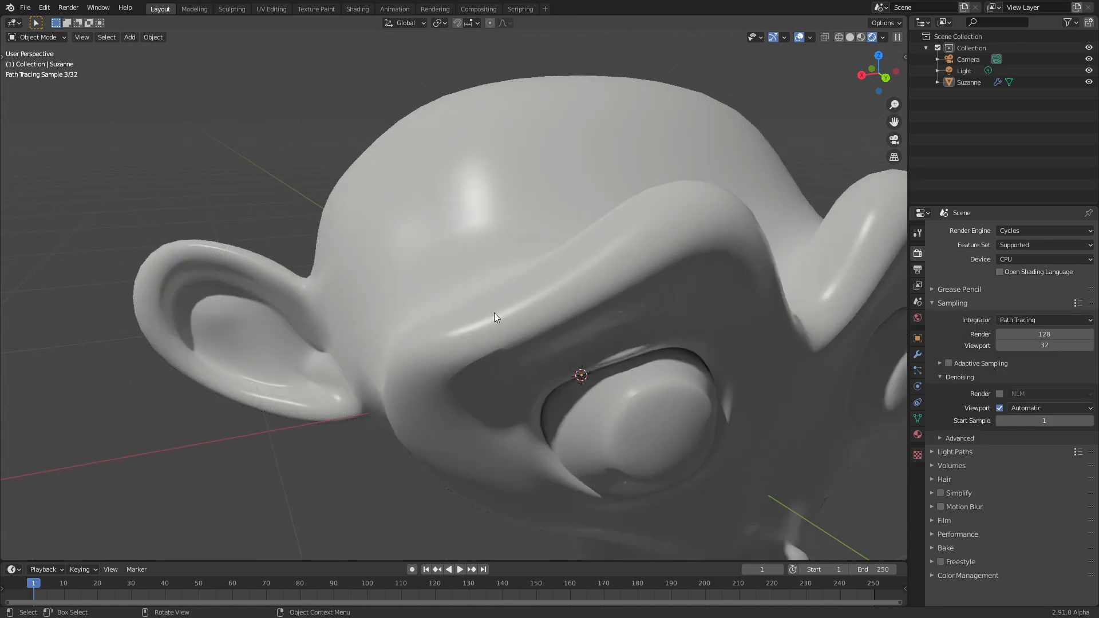
Set the viewport denoising start sample to 10 and check the monkey head's preview from several angles.
scroll(497, 314, down, 5)
middle_drag(497, 314, 523, 315)
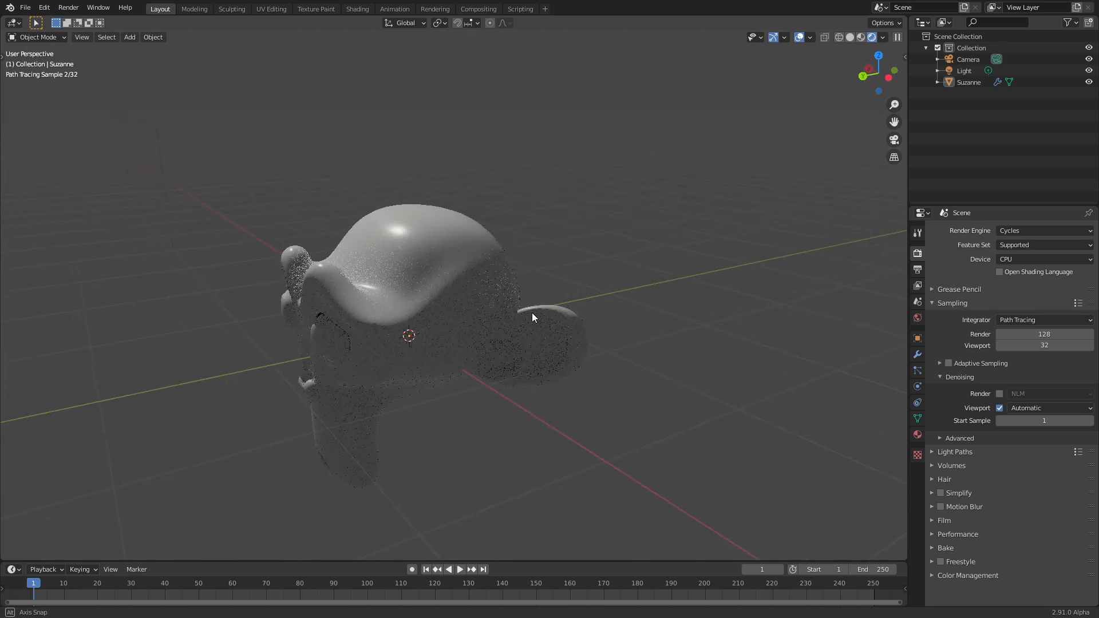
middle_drag(618, 313, 656, 315)
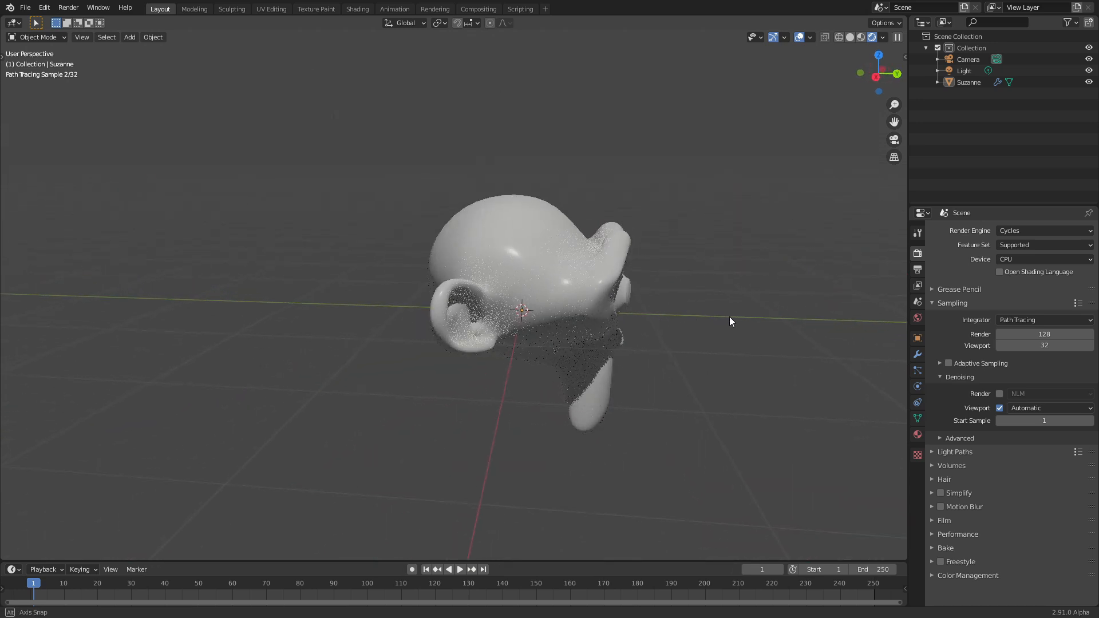
middle_drag(738, 318, 881, 322)
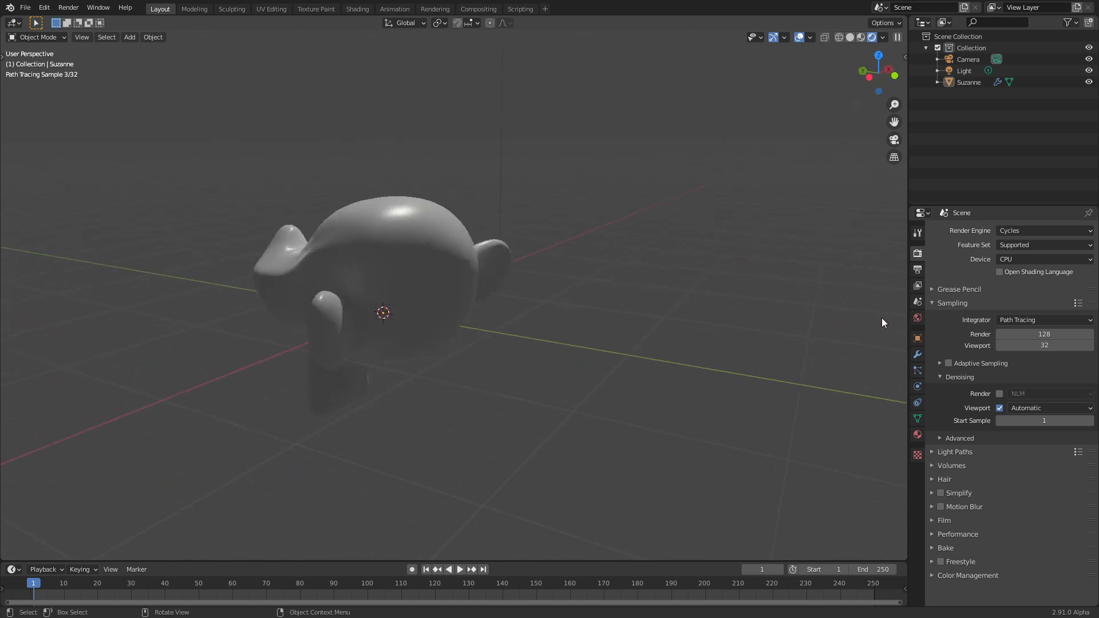
click(1046, 422)
text(10)
key(Return)
middle_drag(264, 319, 477, 326)
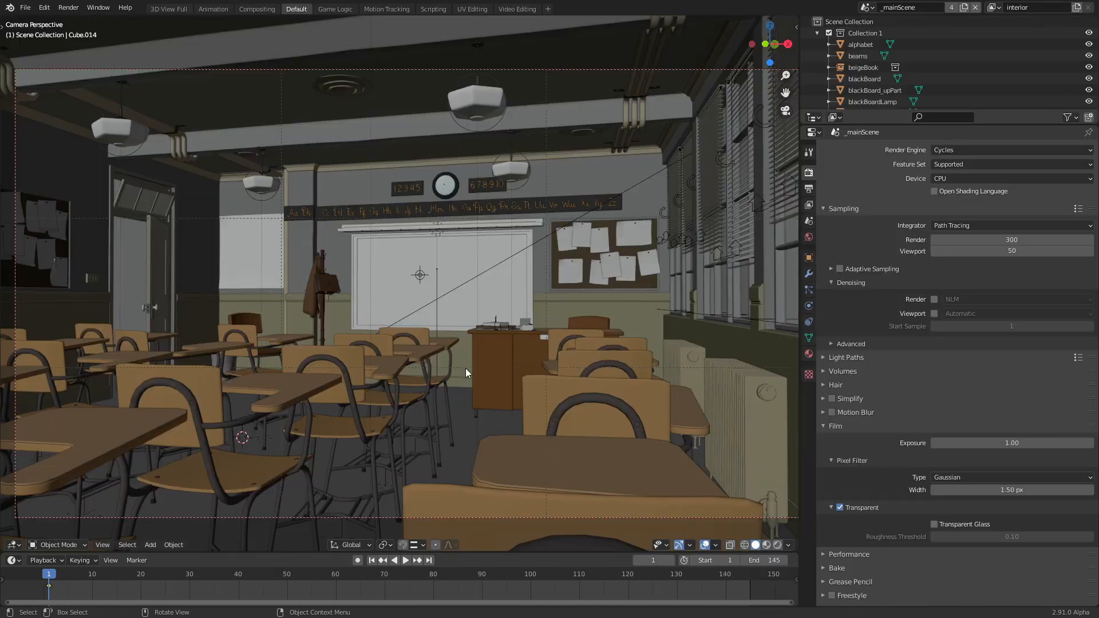
Switch the classroom scene to rendered shading and enable viewport denoising.
key(z)
click(467, 319)
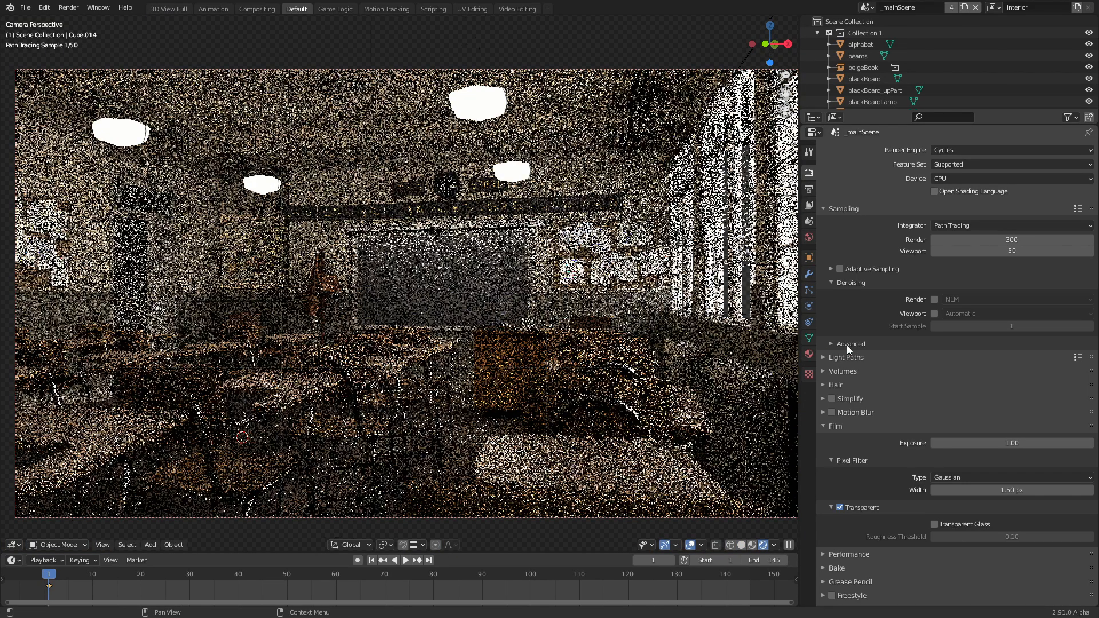
click(933, 314)
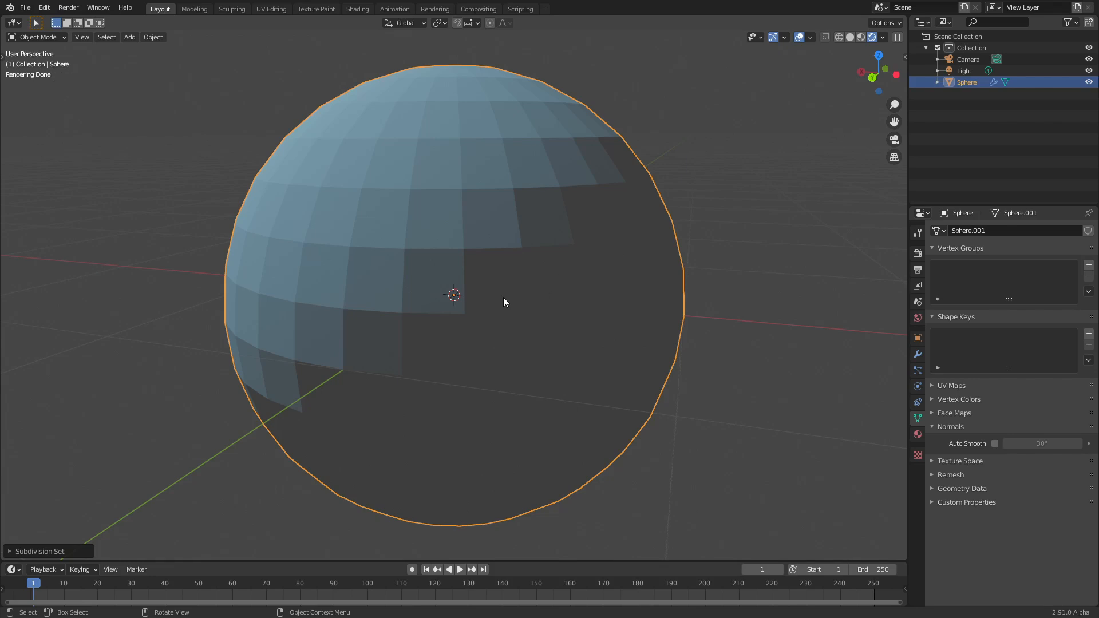
Shade the sphere smooth.
right_click(494, 265)
click(477, 253)
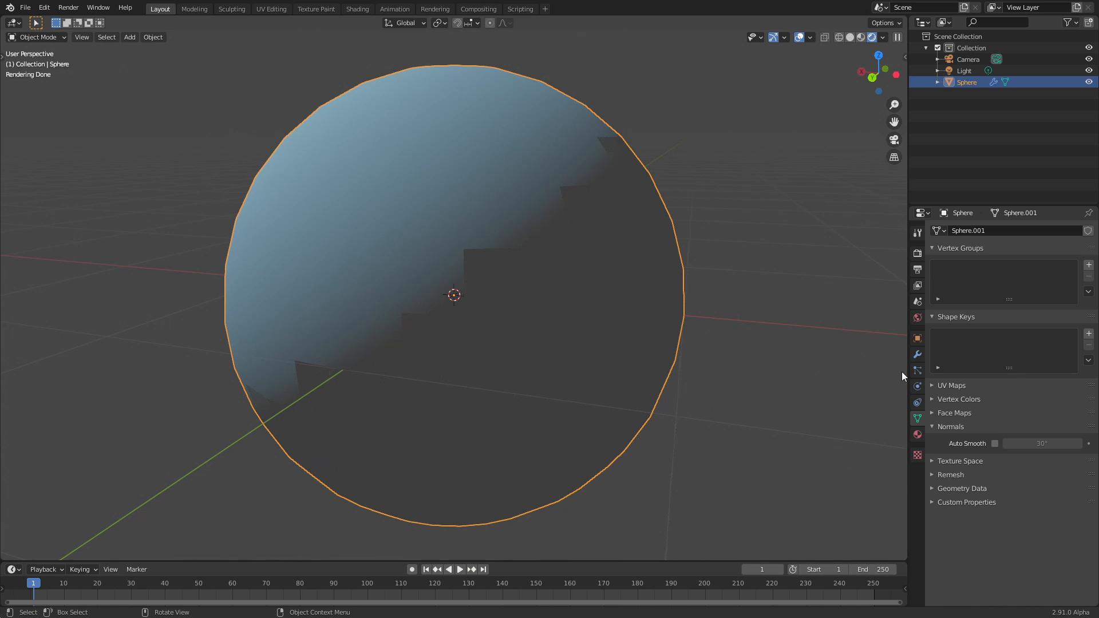
Raise the sphere's Subdivision Surface viewport level in steps to 4.
key(ctrl+2)
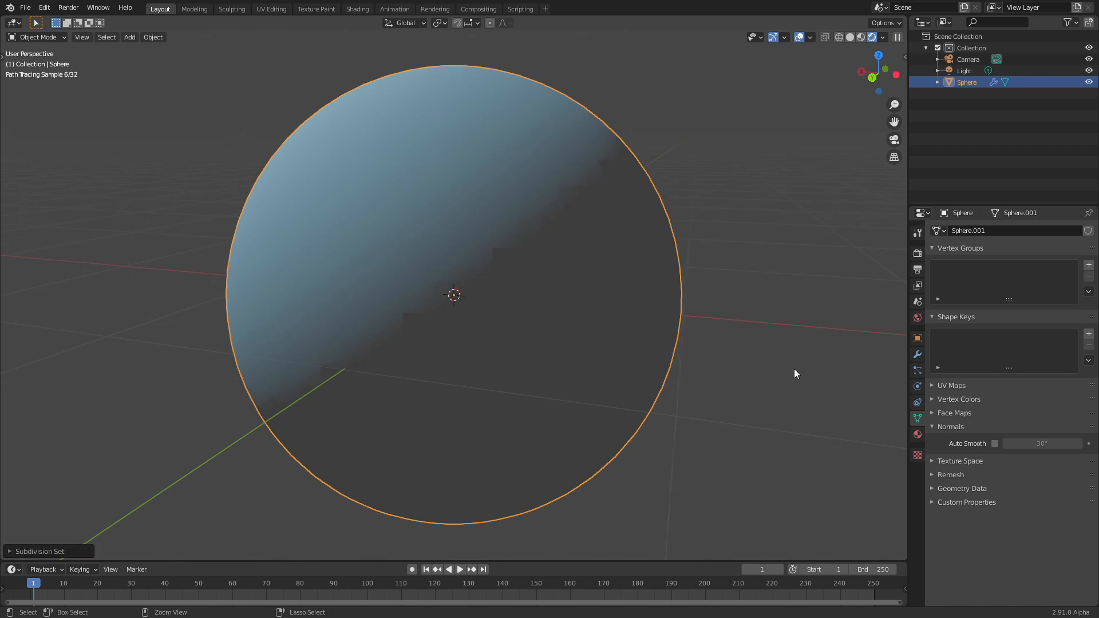
key(ctrl+3)
key(ctrl+4)
key(ctrl+5)
Turn off Optimal Display on the sphere's Subdivision modifier to inspect its full wireframe, and return to rendered shading.
key(z)
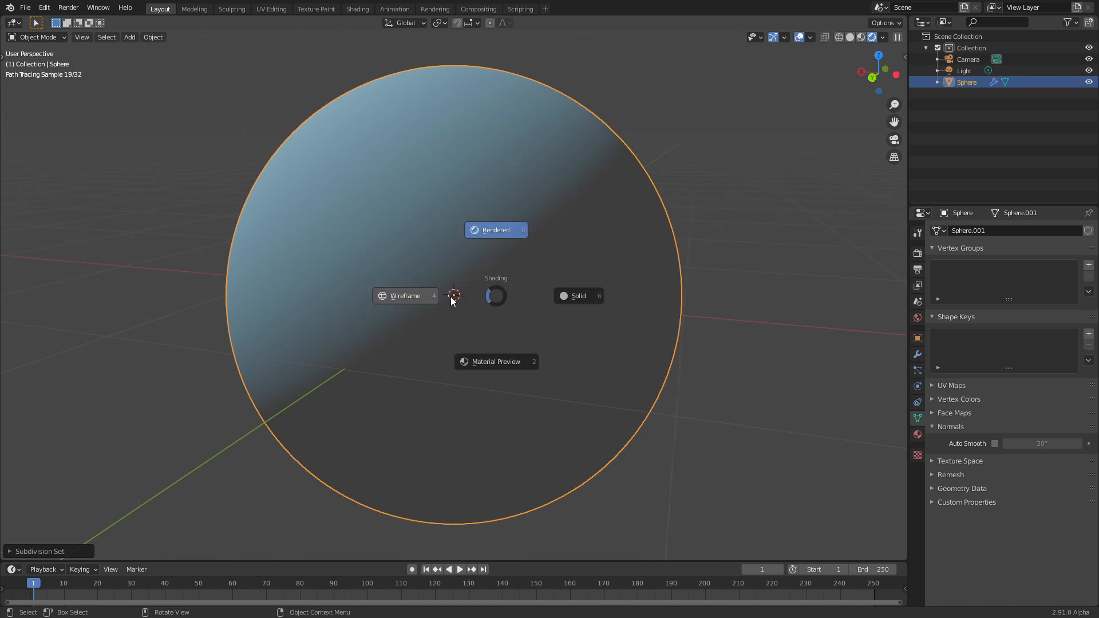
click(419, 298)
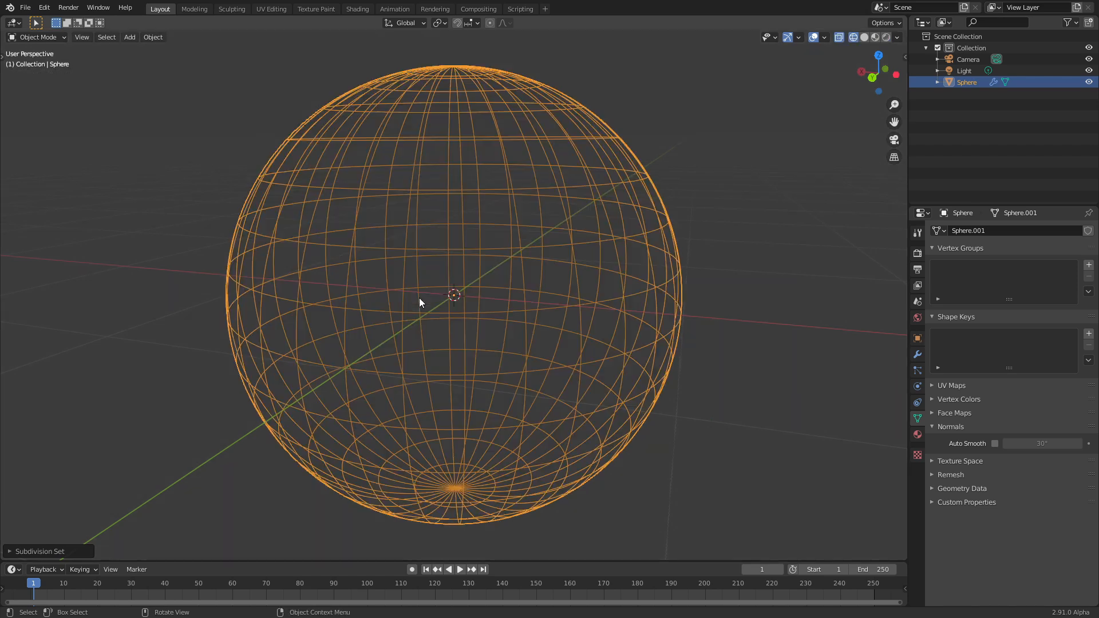
click(918, 354)
click(995, 307)
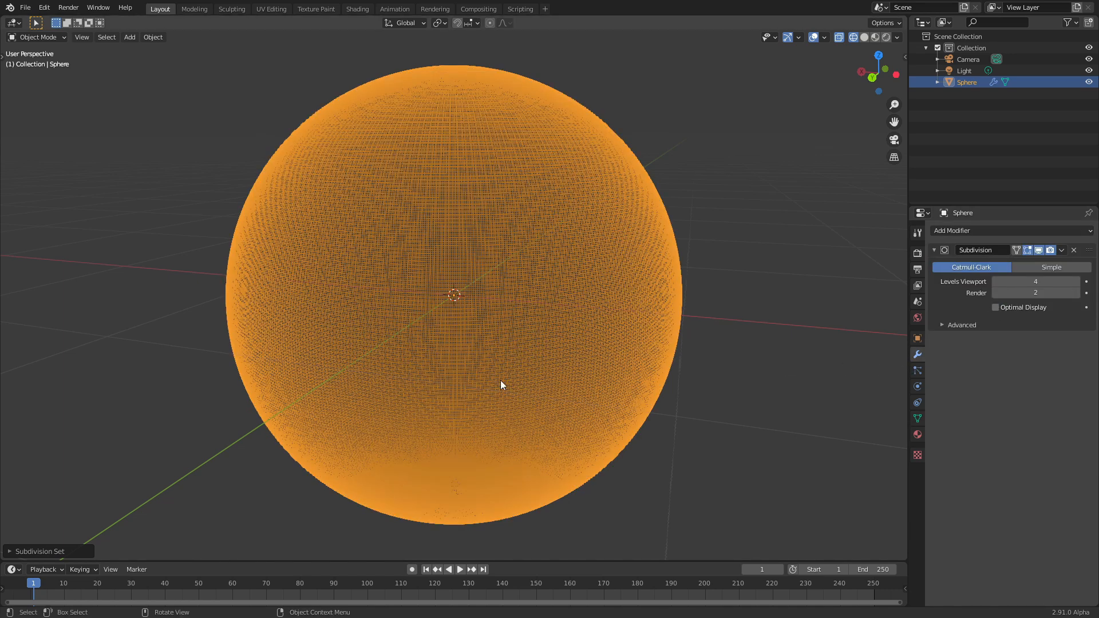
key(z)
click(506, 337)
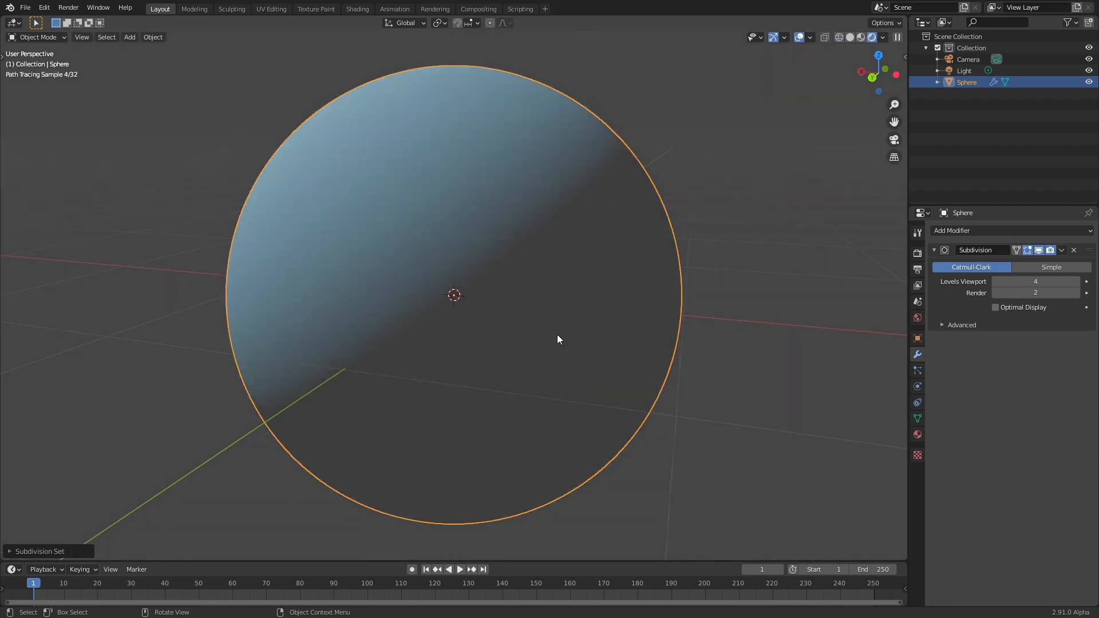
Undo the subdivision of the sphere.
key(ctrl+z)
key(ctrl+z)
Set the sphere's Shadow Terminator offset to 0.11 and check the shading from other angles.
click(917, 339)
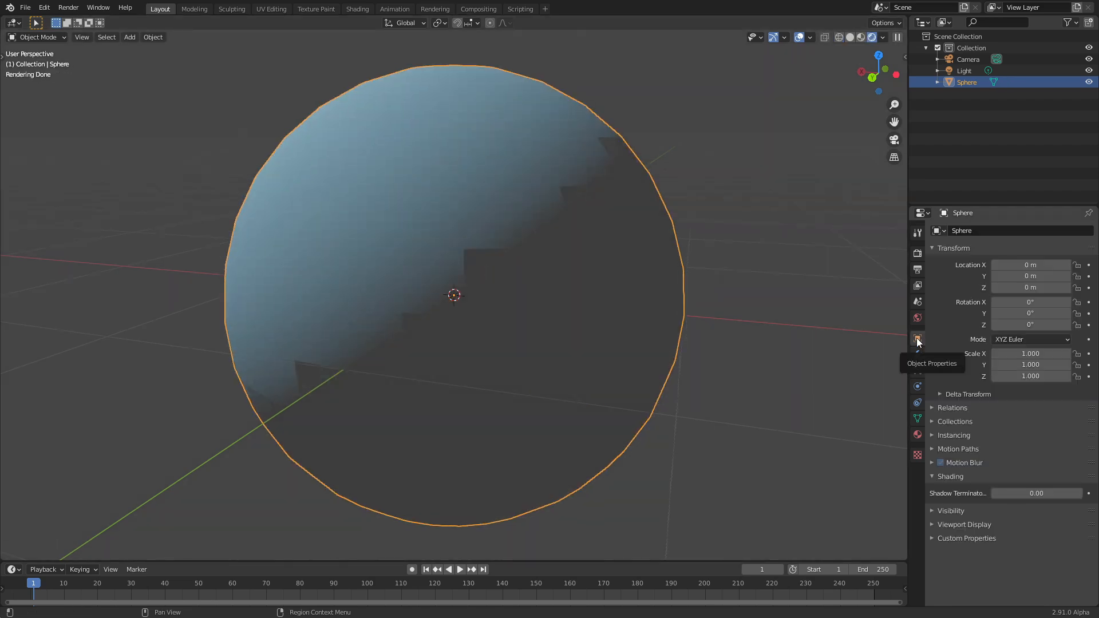
drag(1036, 493, 1050, 493)
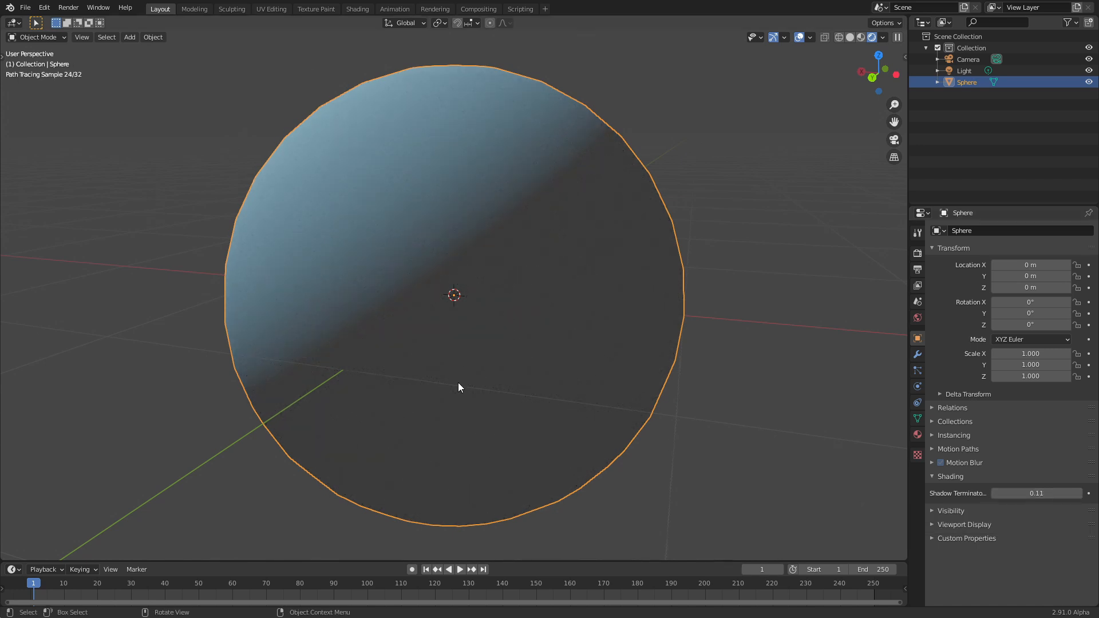
middle_drag(537, 405, 577, 393)
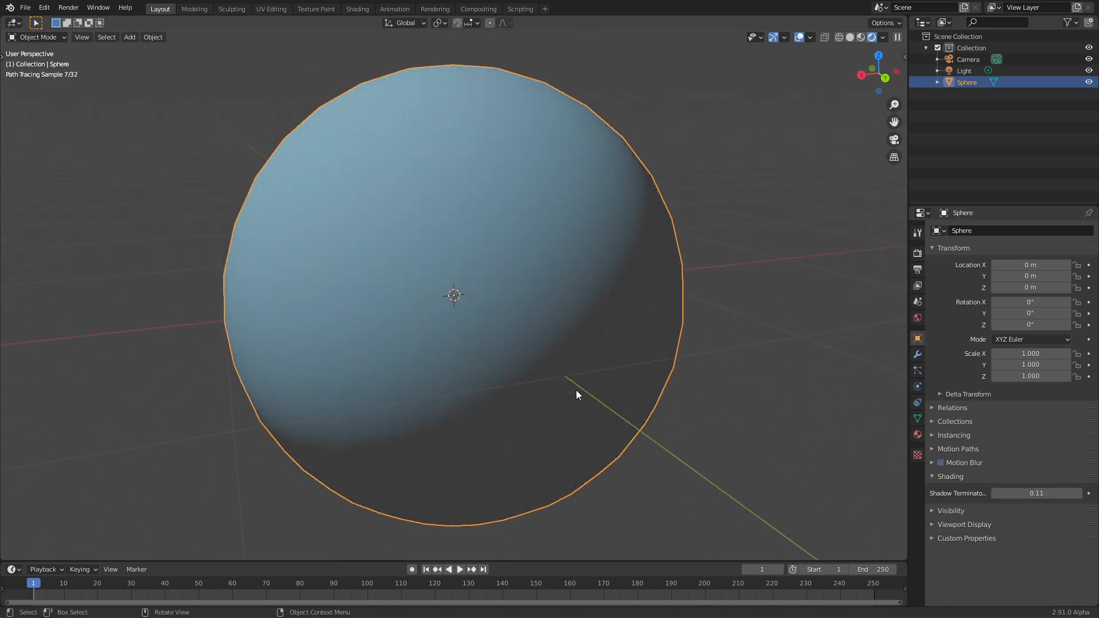
mouse_move(1036, 492)
mouse_down()
mouse_move(1007, 492)
mouse_move(1033, 493)
mouse_up()
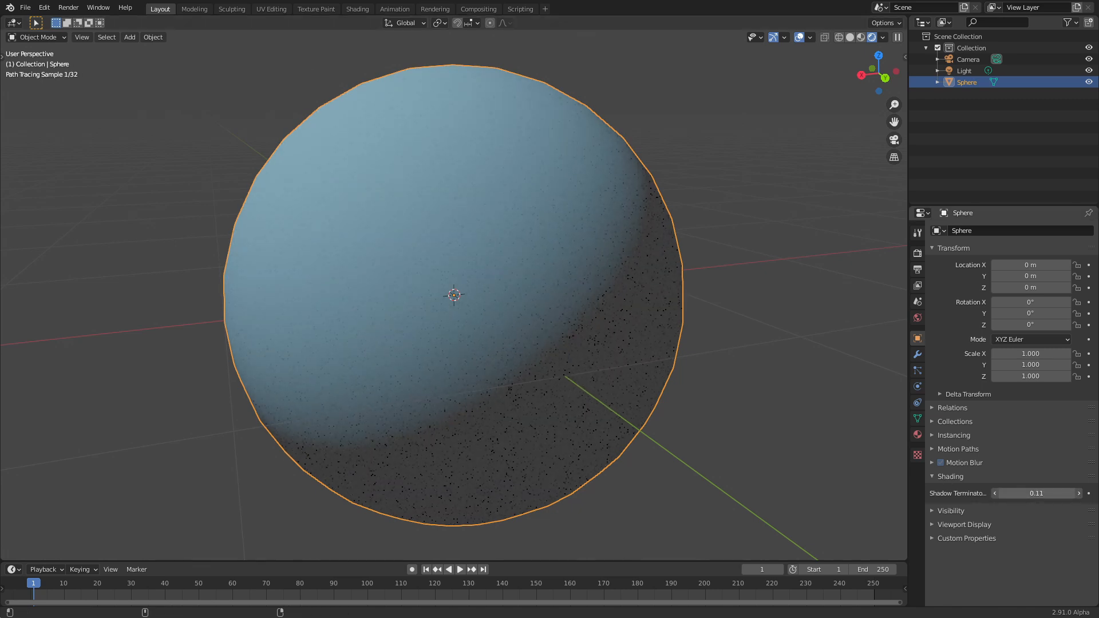
scroll(637, 404, down, 3)
middle_drag(637, 404, 579, 418)
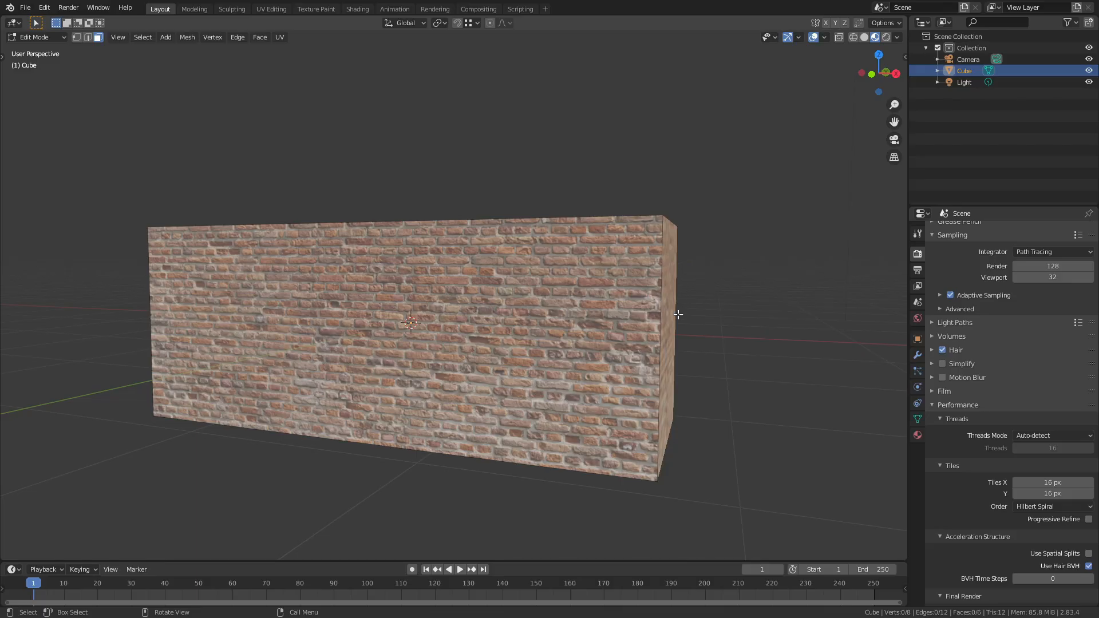
Try moving the brick box's narrow end face along the global X axis.
click(675, 328)
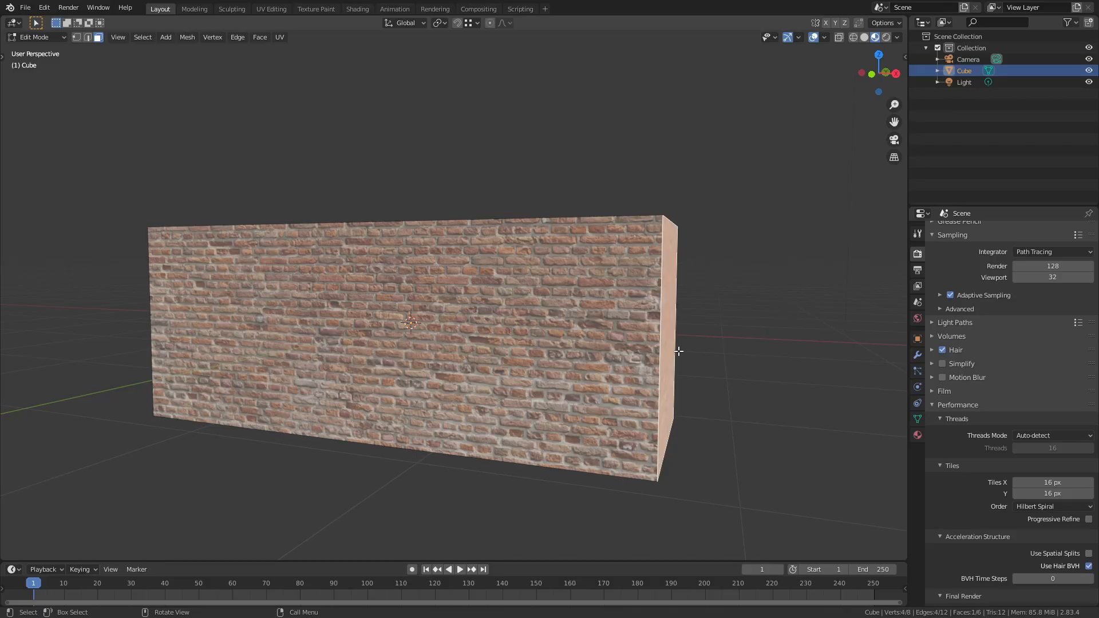
key(g)
key(x)
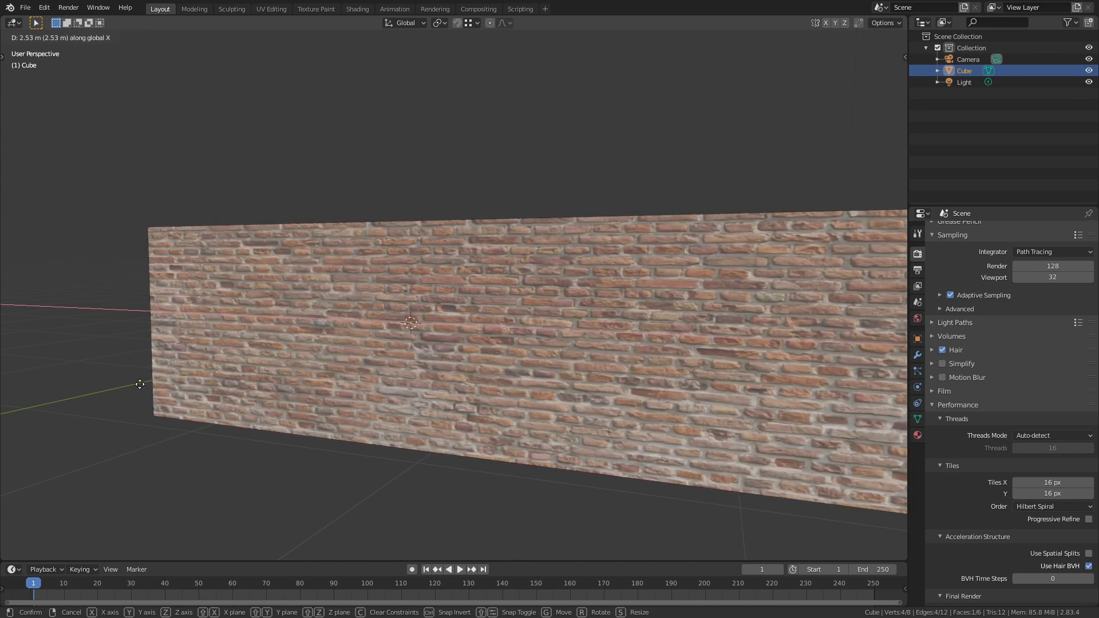
click(198, 303)
Move the brick box's top face along the global Z axis.
middle_drag(198, 302, 297, 273)
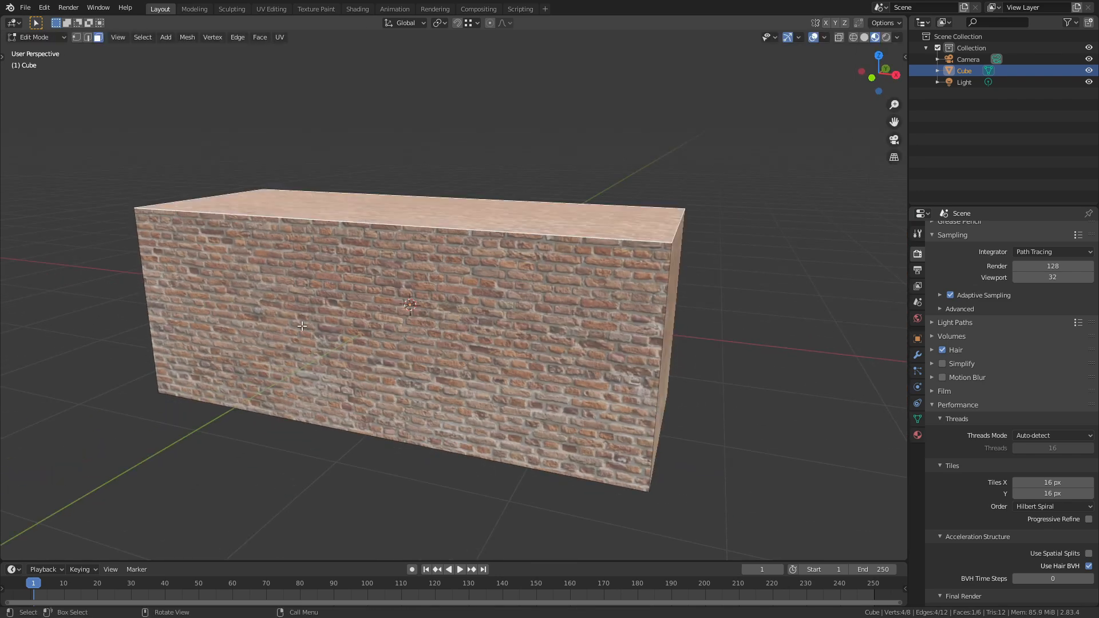
key(g)
key(z)
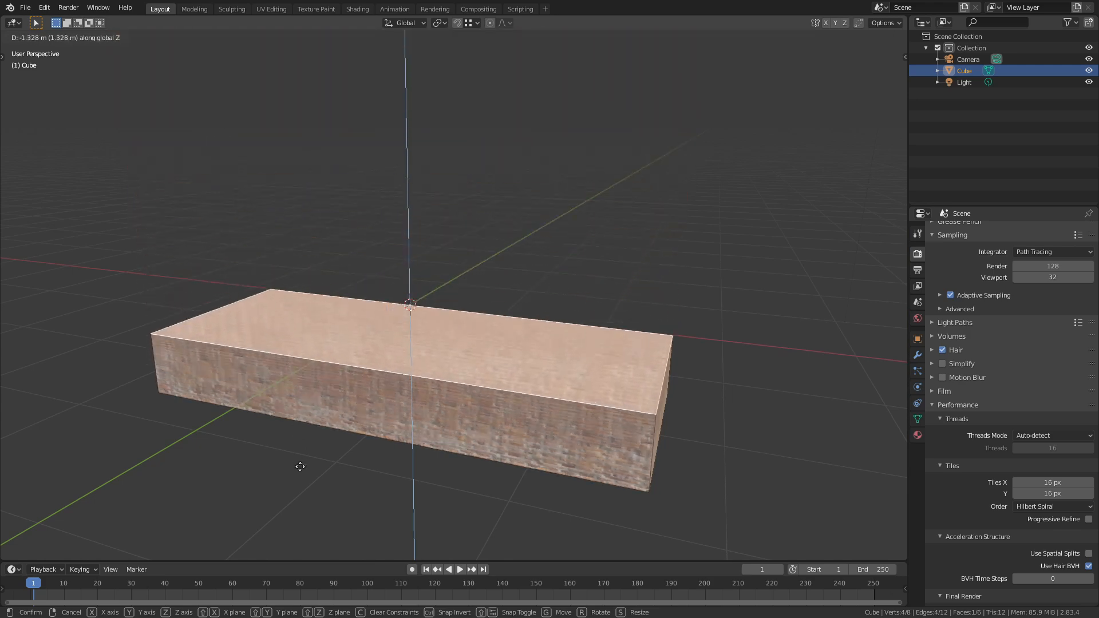
click(330, 298)
middle_drag(255, 312, 289, 330)
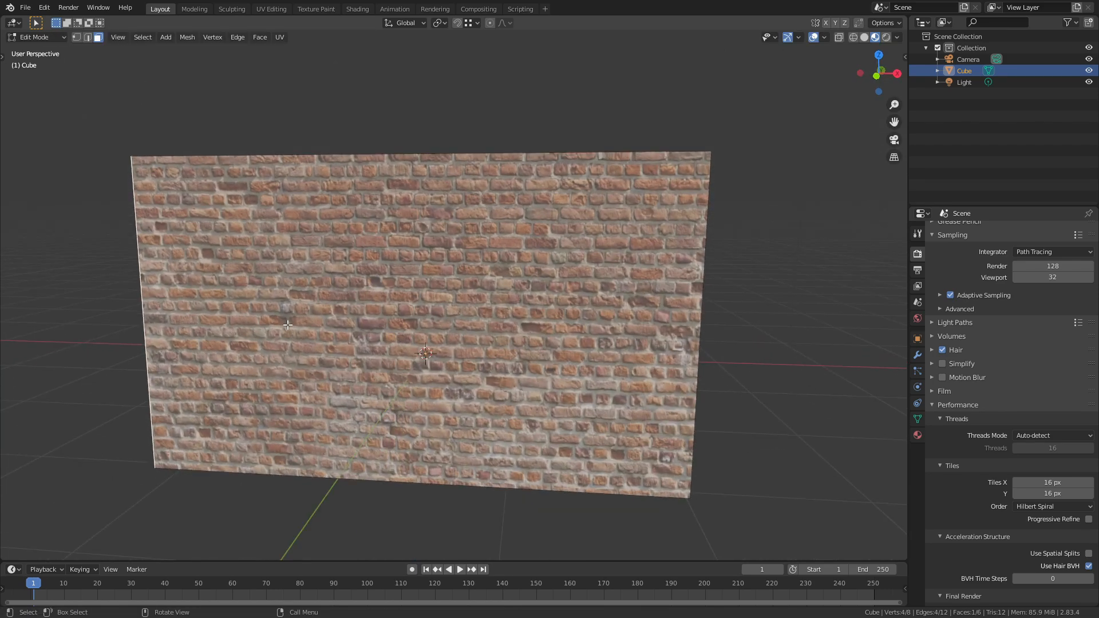
Enter edit mode on the brick cube and open the transform options.
key(Tab)
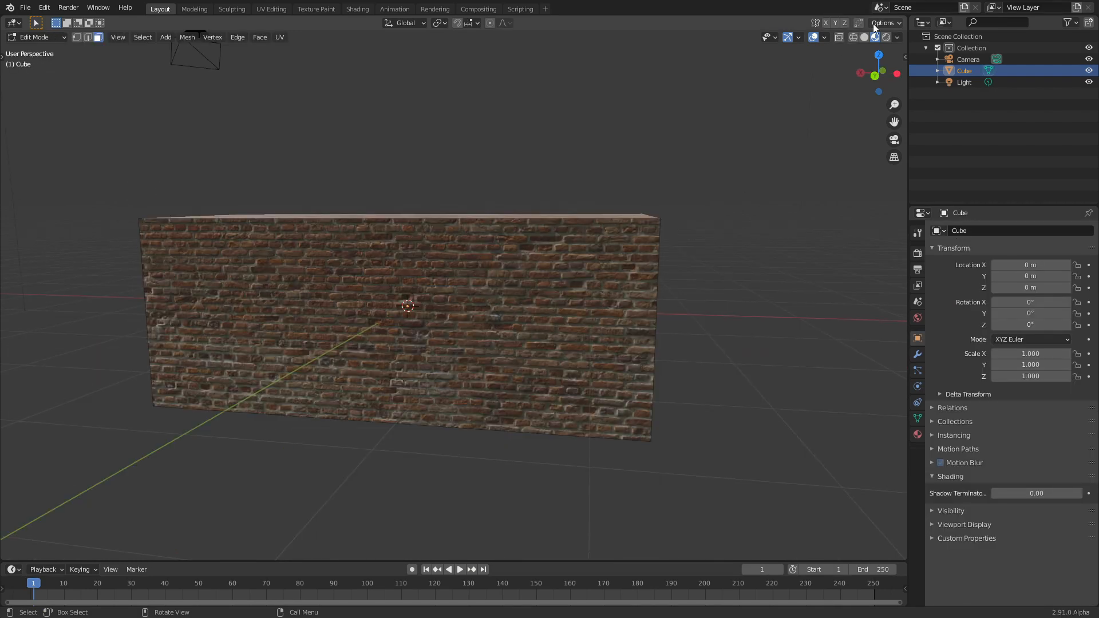
click(883, 23)
Try moving the brick cube's top face vertically along the global Z axis.
middle_drag(590, 178, 572, 213)
click(564, 215)
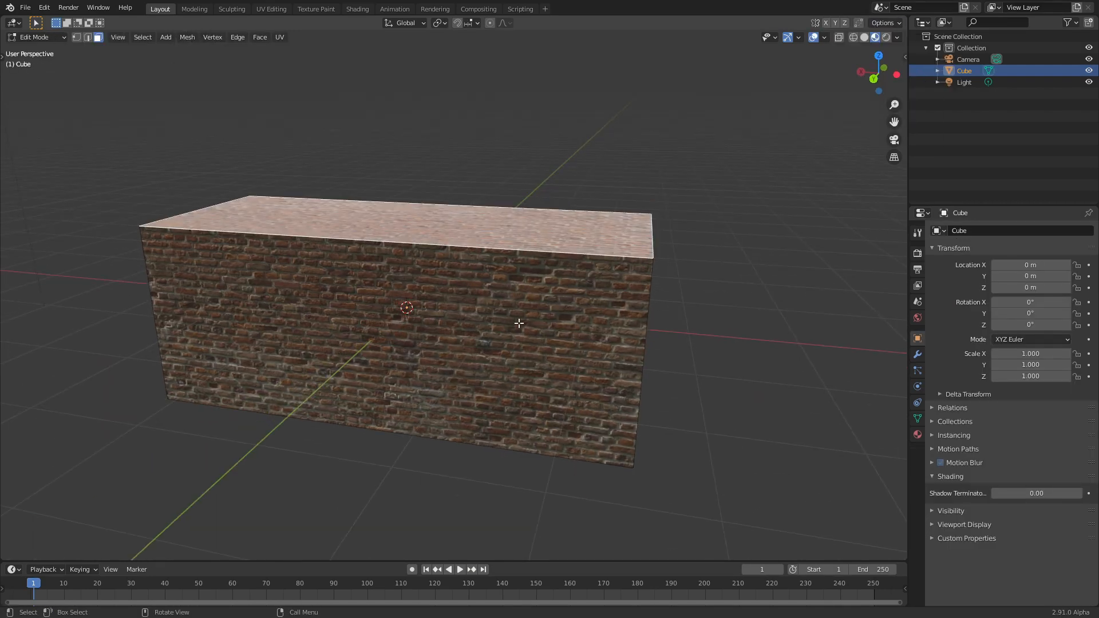
key(g)
key(z)
right_click(564, 303)
Lengthen the brick cube by moving its narrow end face along the global X axis.
middle_drag(572, 312, 549, 277)
click(622, 332)
key(g)
key(x)
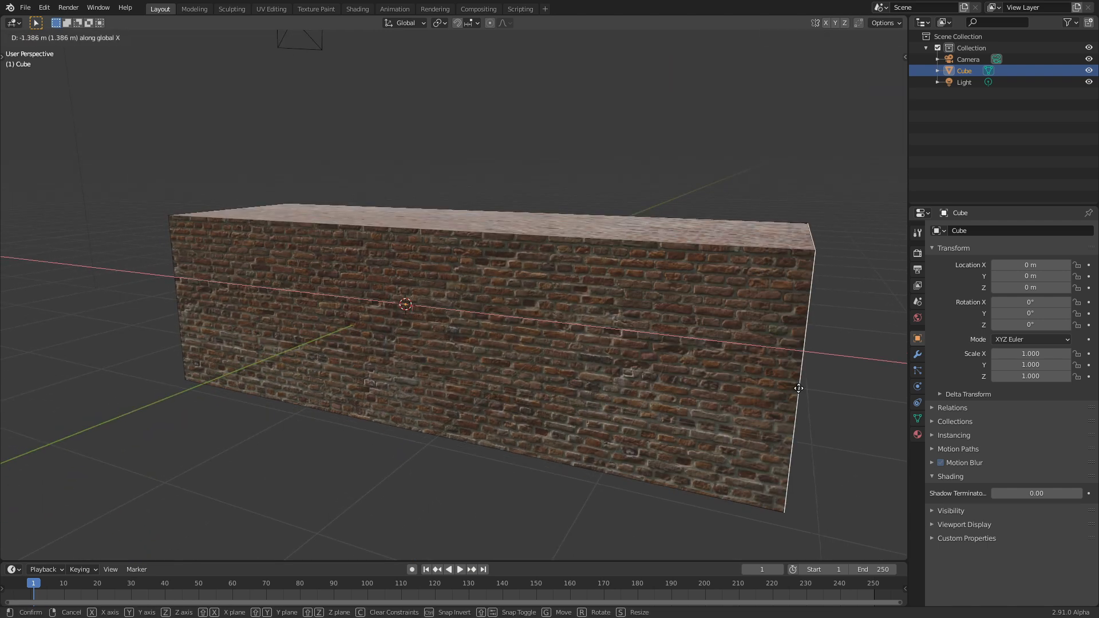
click(736, 400)
Select another face of the brick cube and move it along the global X axis.
middle_drag(736, 400, 305, 322)
click(305, 322)
key(g)
key(x)
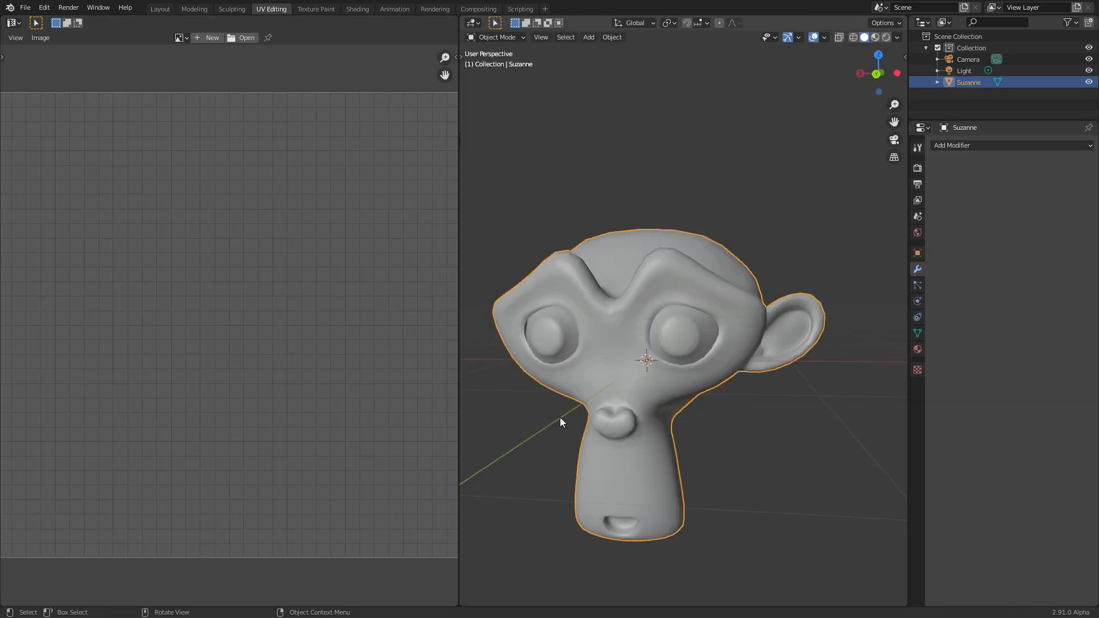
In edit mode, select shortest vertex paths across the monkey's face, neck and cheek.
key(Tab)
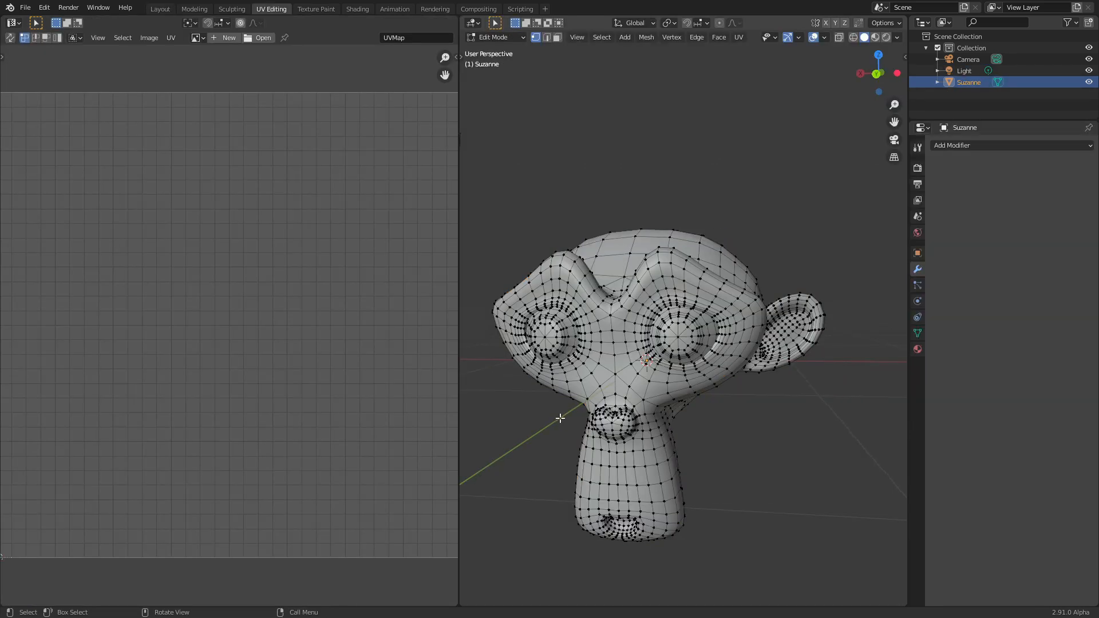
ctrl+click(635, 366)
ctrl+click(645, 466)
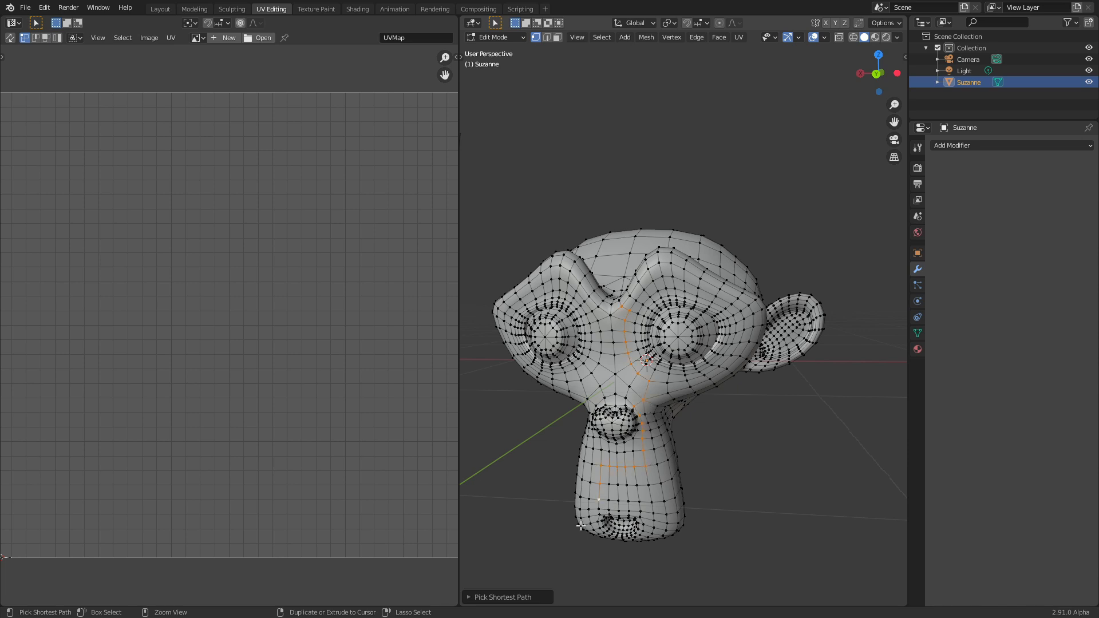
ctrl+click(660, 505)
ctrl+click(648, 536)
ctrl+click(683, 376)
ctrl+click(751, 330)
Select the whole monkey mesh and pick shortest vertex paths on its face island in the UV editor.
key(a)
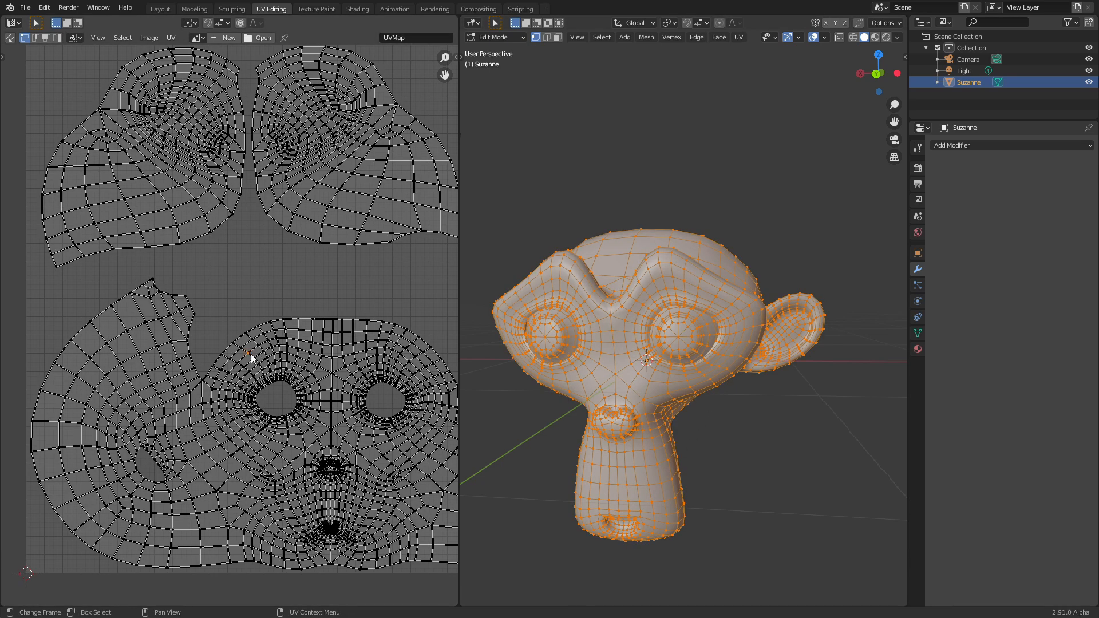
ctrl+click(224, 403)
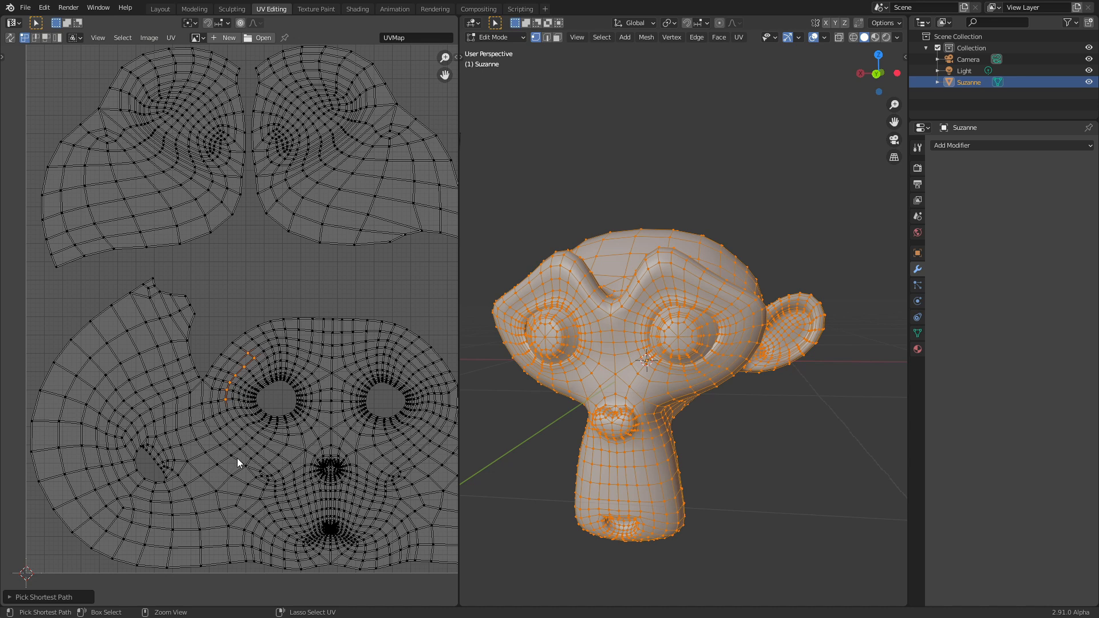
ctrl+click(200, 531)
ctrl+click(201, 567)
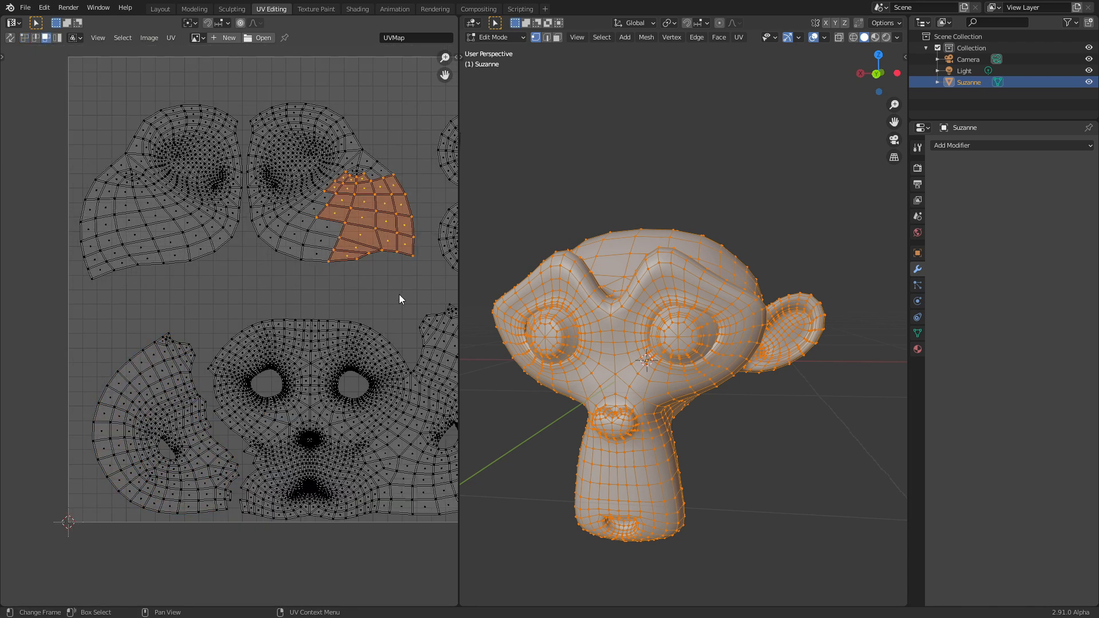
Move the selected patch of UV faces to the empty area above the face island and scale it.
key(g)
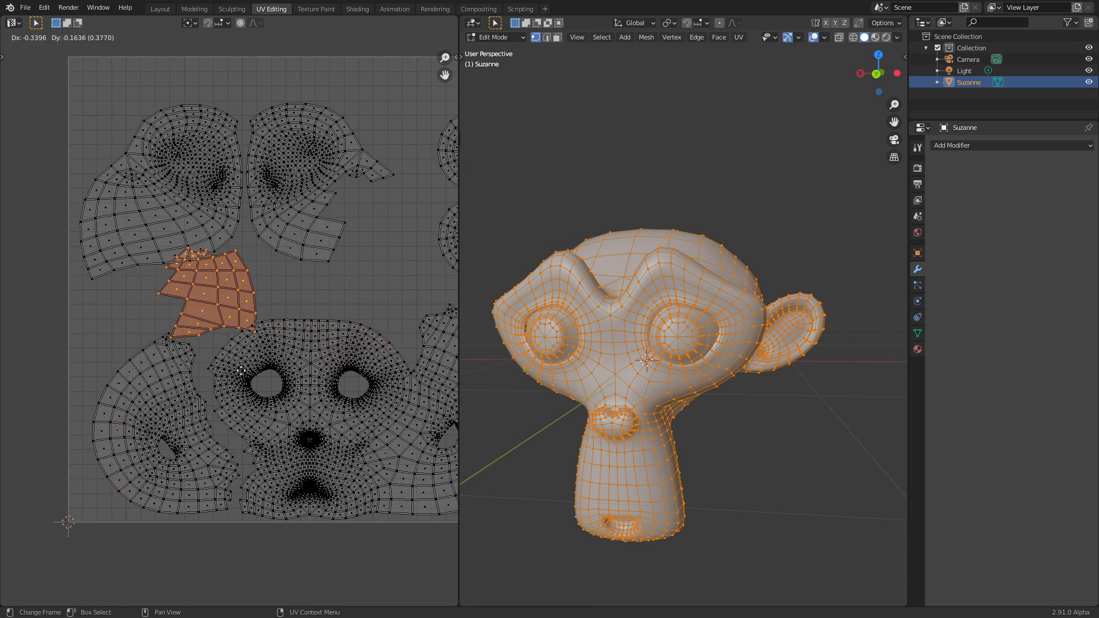
click(241, 369)
key(s)
click(282, 358)
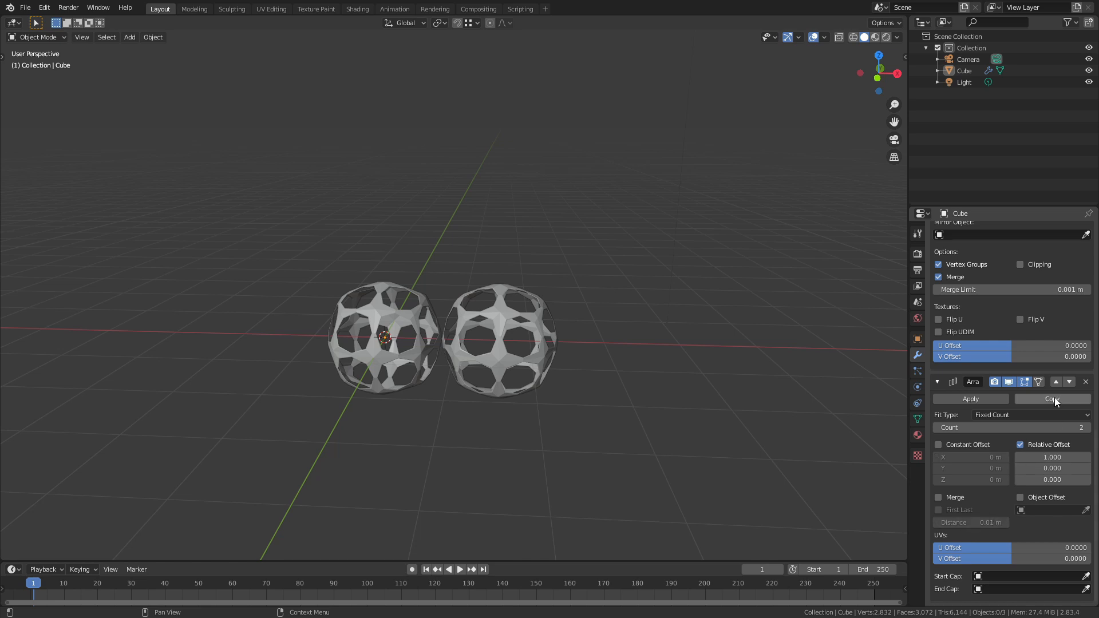
Move the cube's Array modifier up the stack, past the Mirror, Subdivision and Wireframe modifiers, to first place.
click(1057, 382)
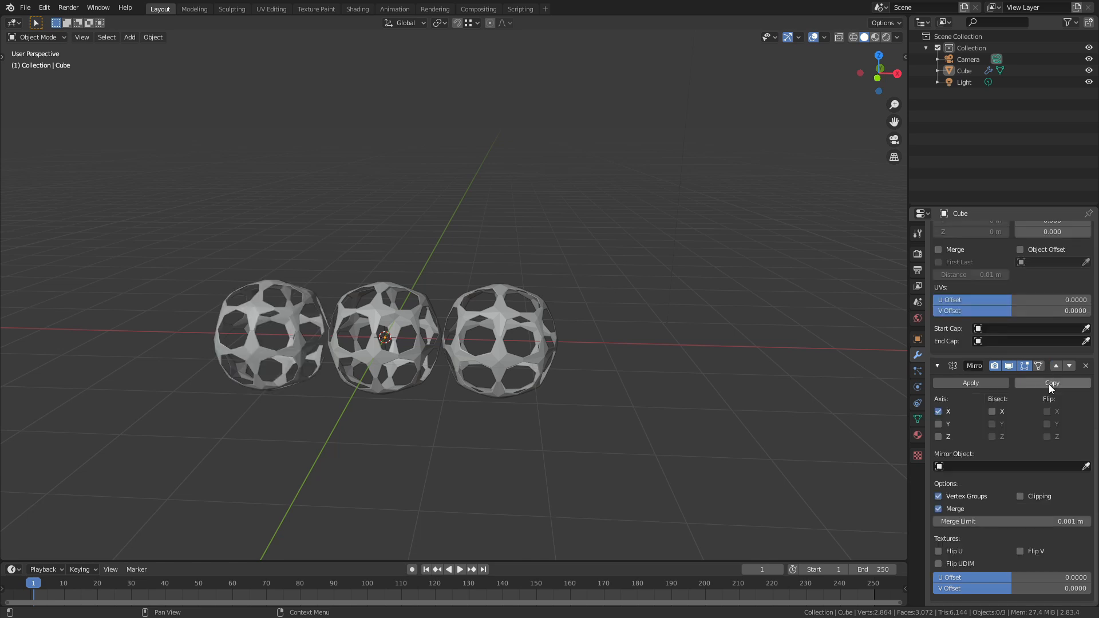
scroll(1050, 388, up, 5)
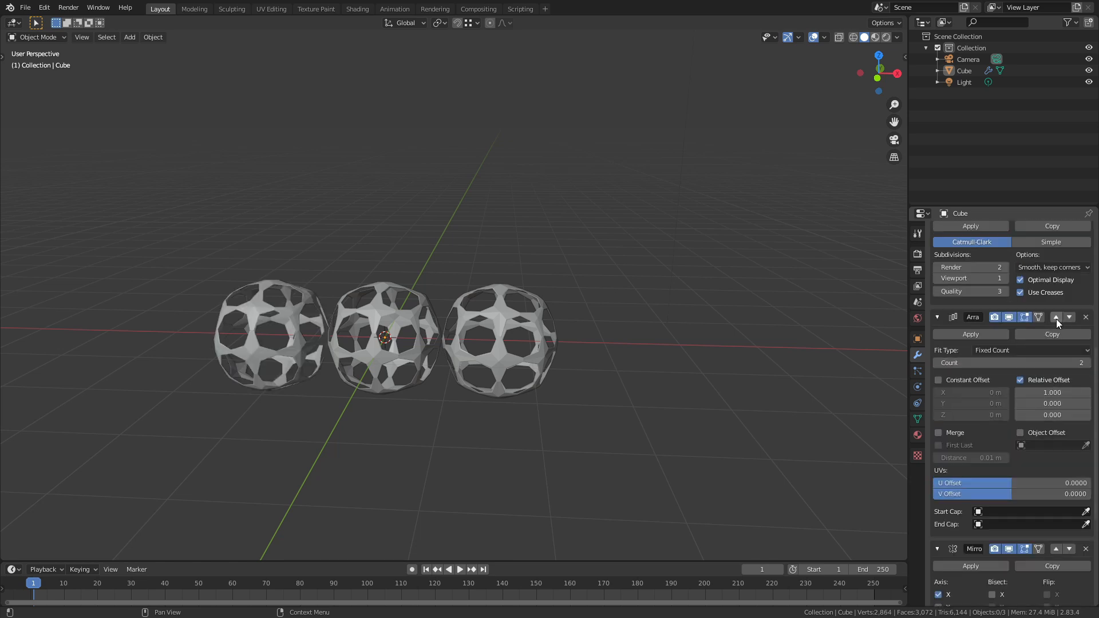
click(1056, 319)
scroll(1054, 359, up, 6)
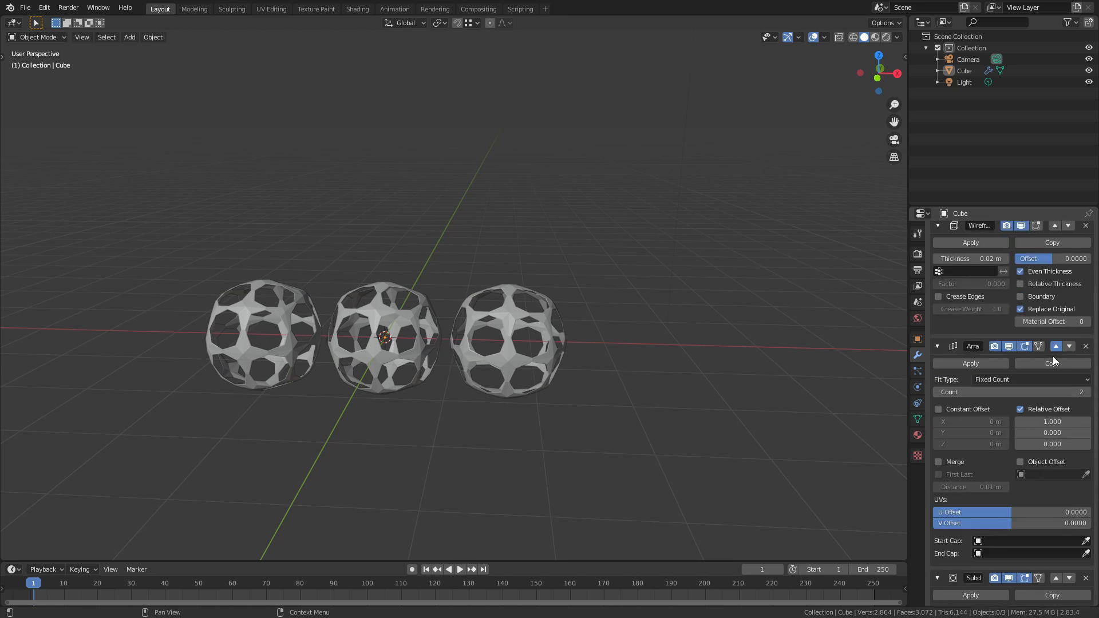
scroll(1025, 390, up, 6)
click(1058, 359)
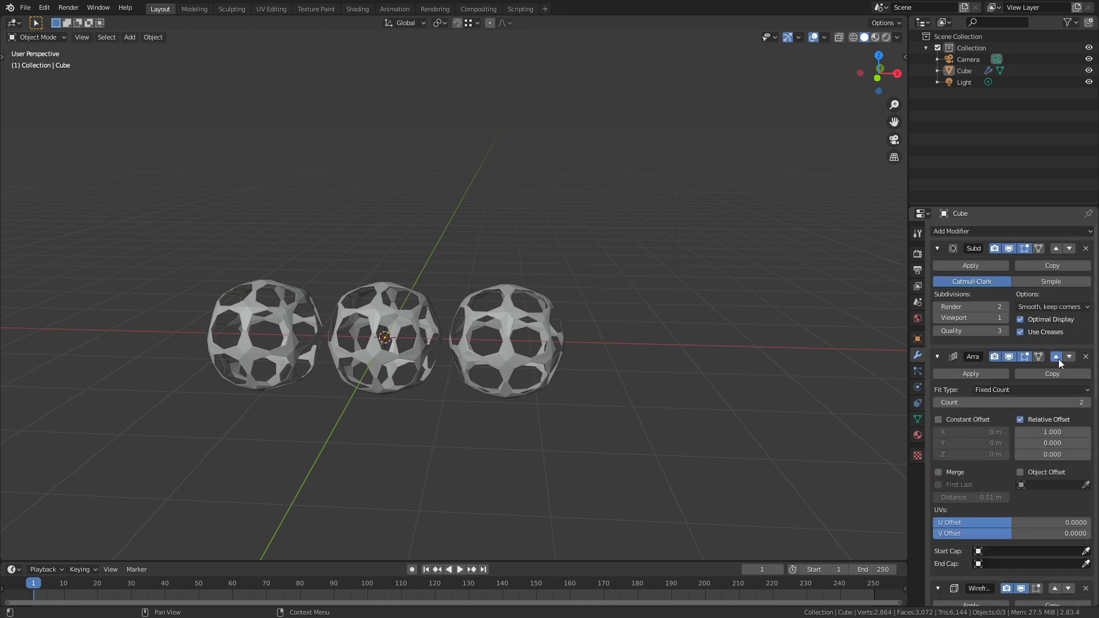
scroll(1007, 381, down, 9)
scroll(1003, 396, down, 4)
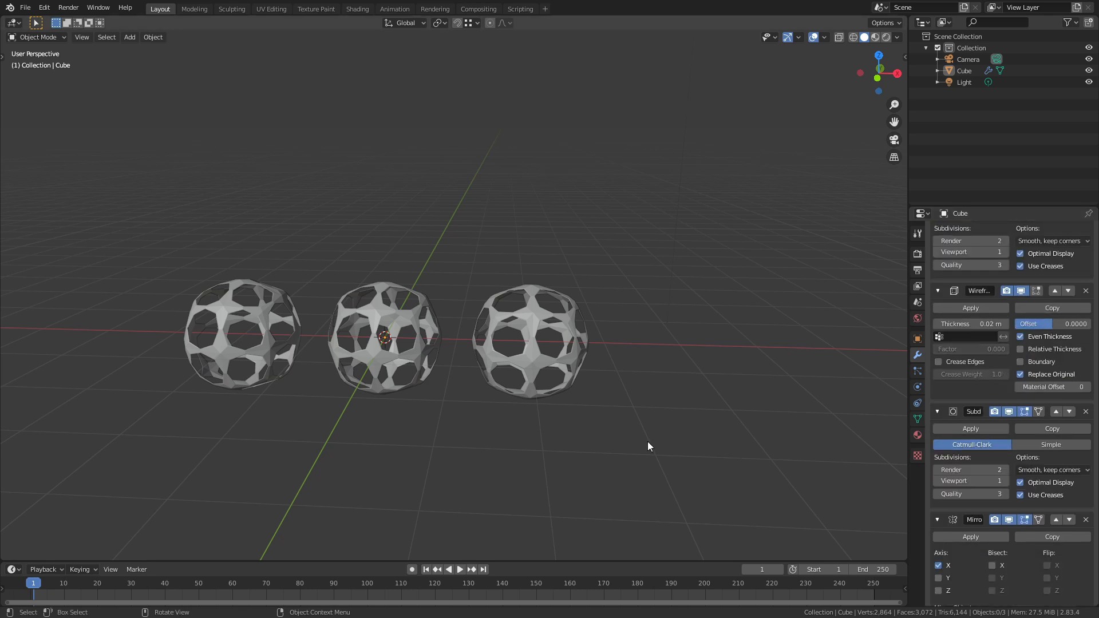
key(alt+c)
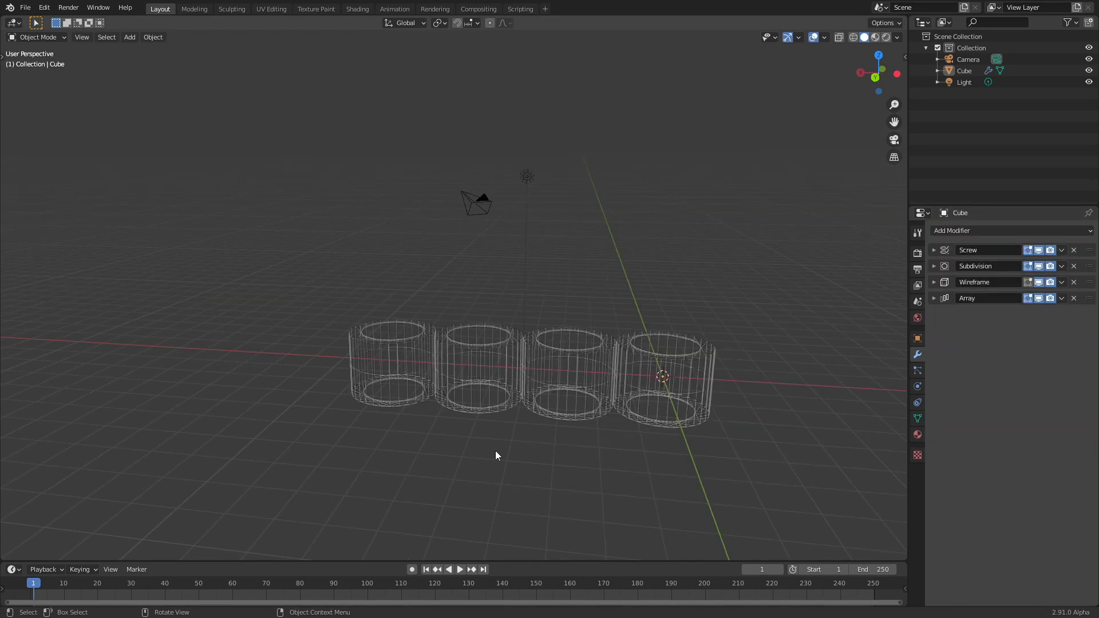
Send the Screw modifier to the last position in the stack and return it to first.
click(1061, 250)
click(1043, 301)
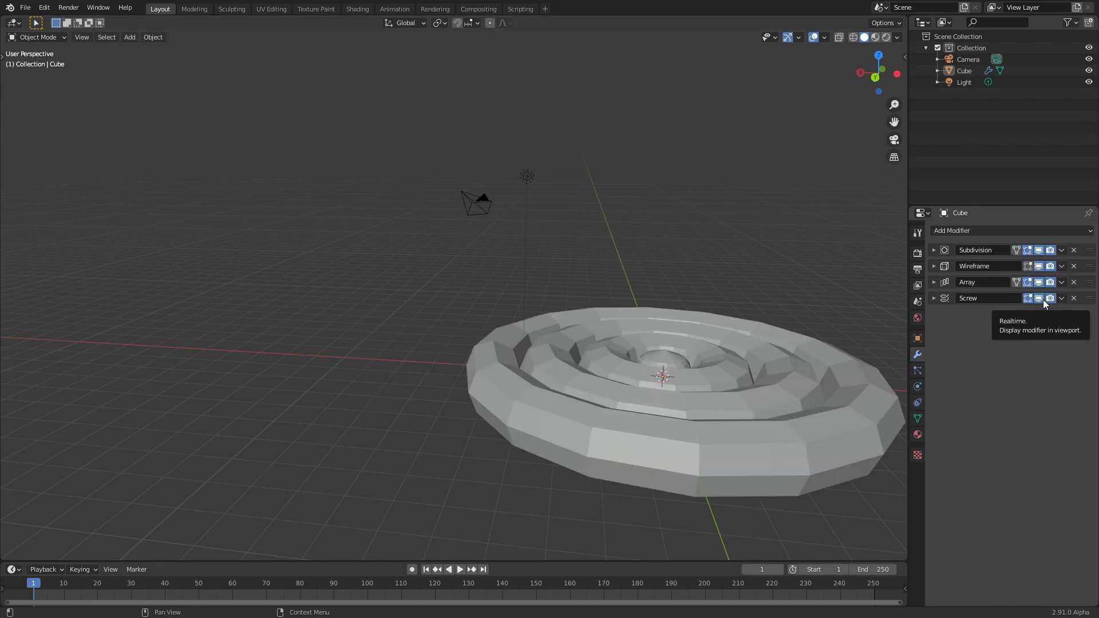
click(1061, 300)
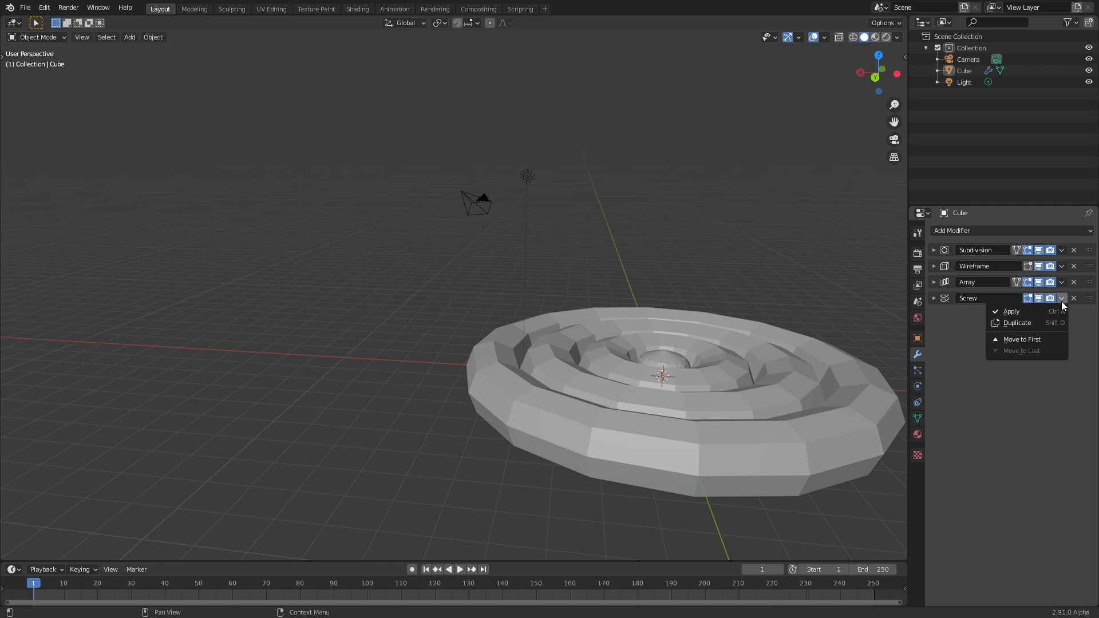
click(1043, 340)
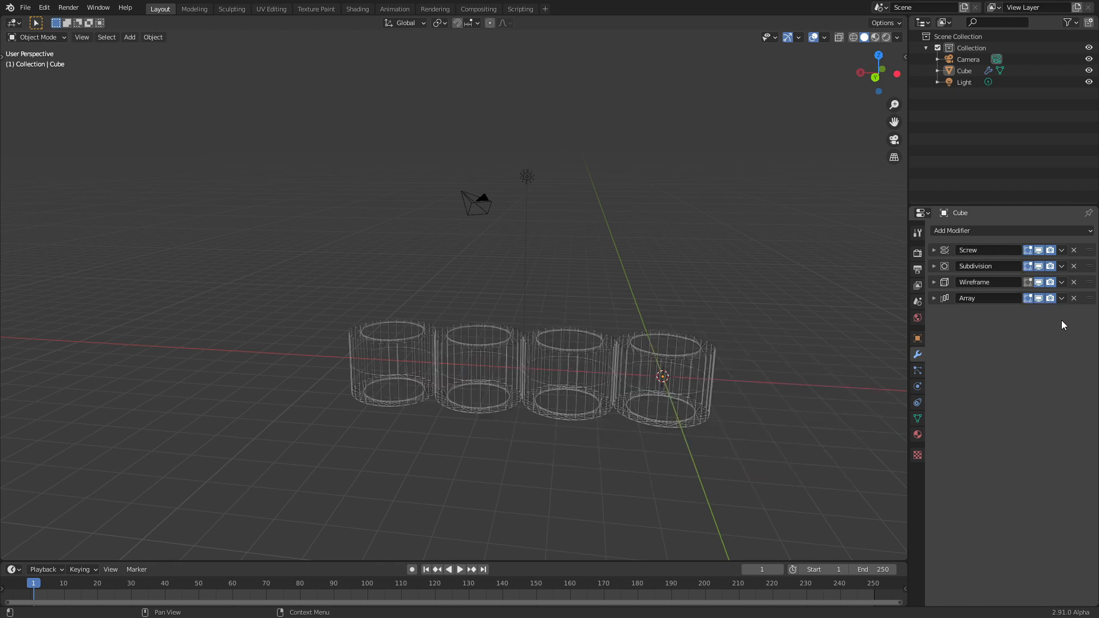
Duplicate the Array modifier and reorder the stack so that Screw sits between the two Array modifiers.
click(1062, 299)
click(1040, 323)
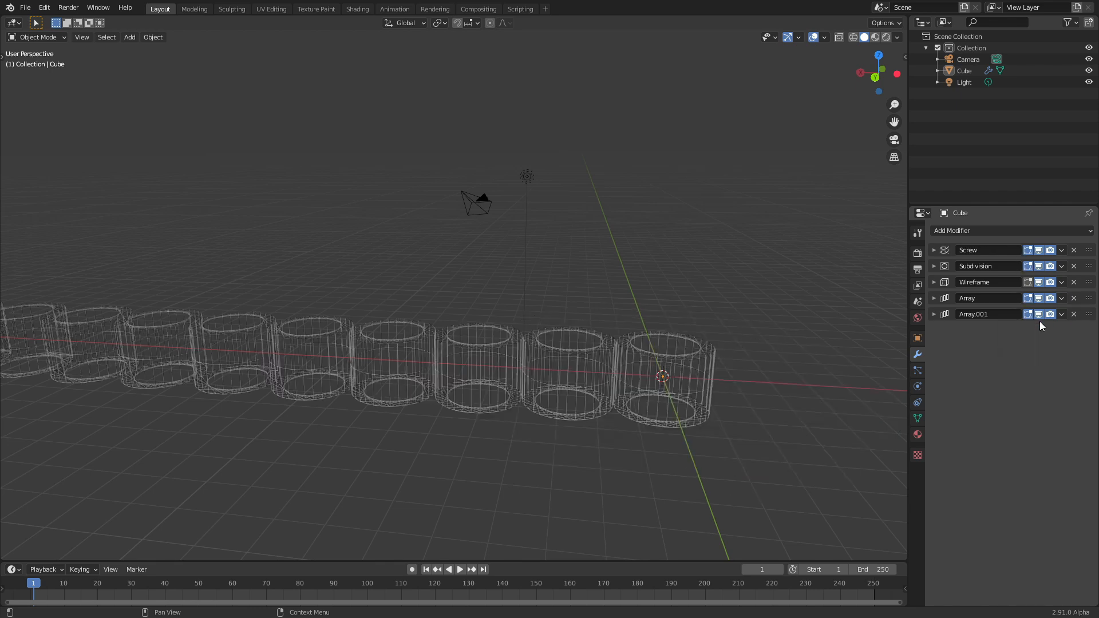
drag(1089, 282, 1058, 355)
drag(1089, 251, 1076, 311)
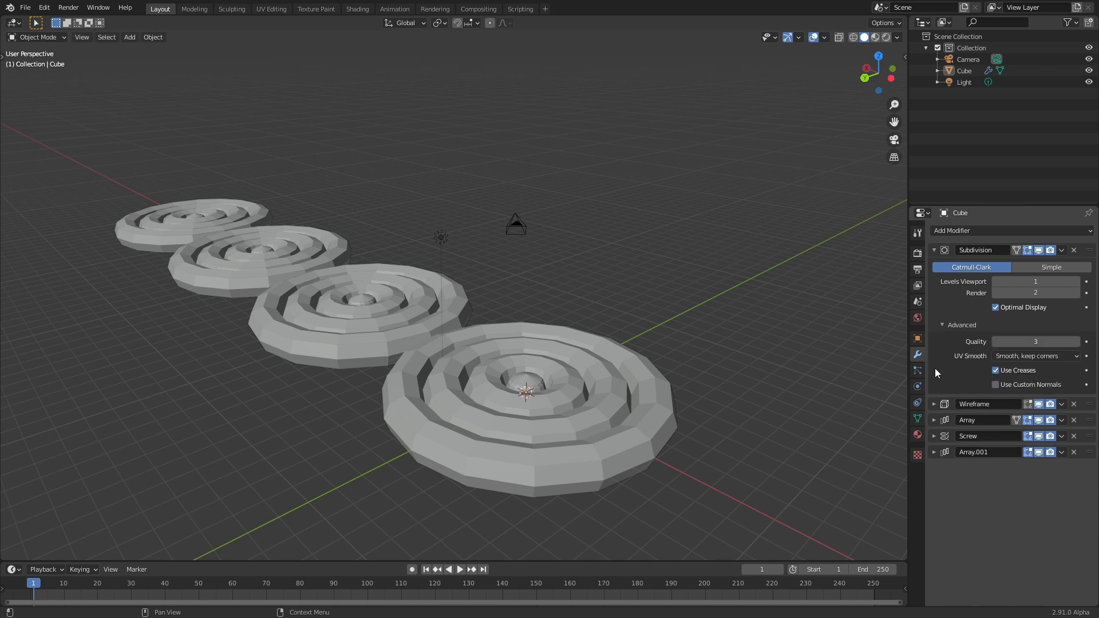
Expand the Wireframe and Array modifier settings, and fold and unfold the Subdivision modifier's Advanced section.
click(933, 404)
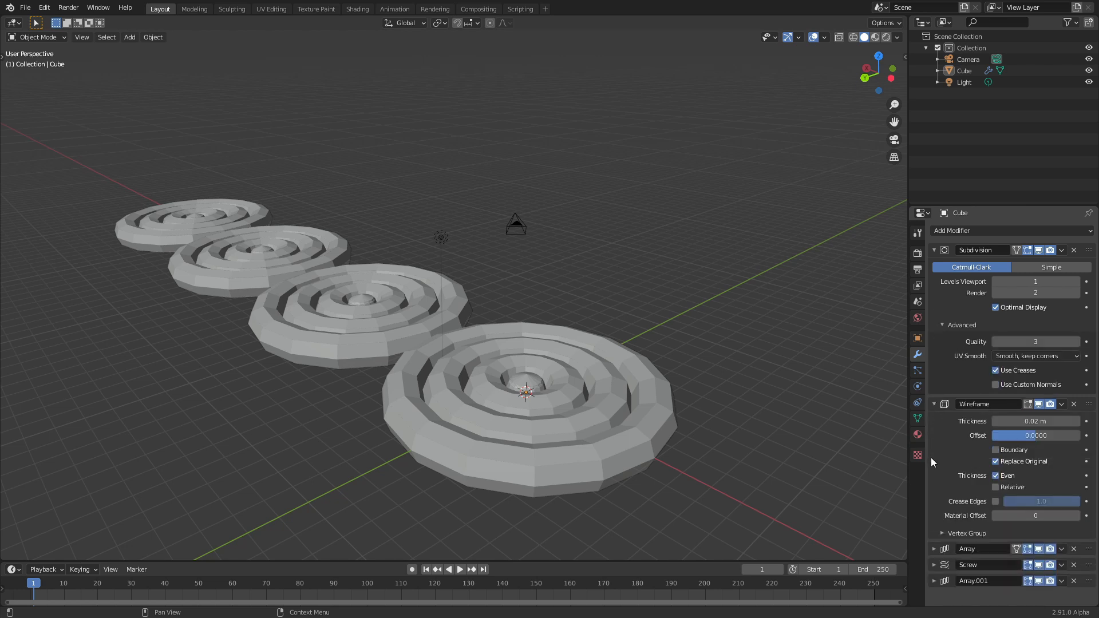
click(935, 550)
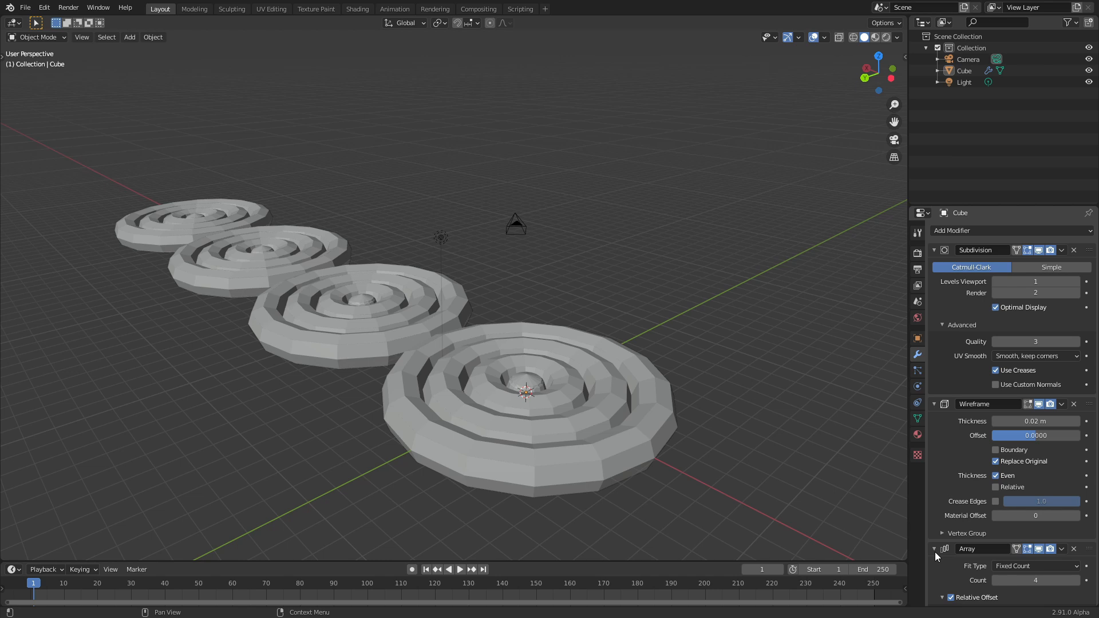
click(948, 325)
click(948, 325)
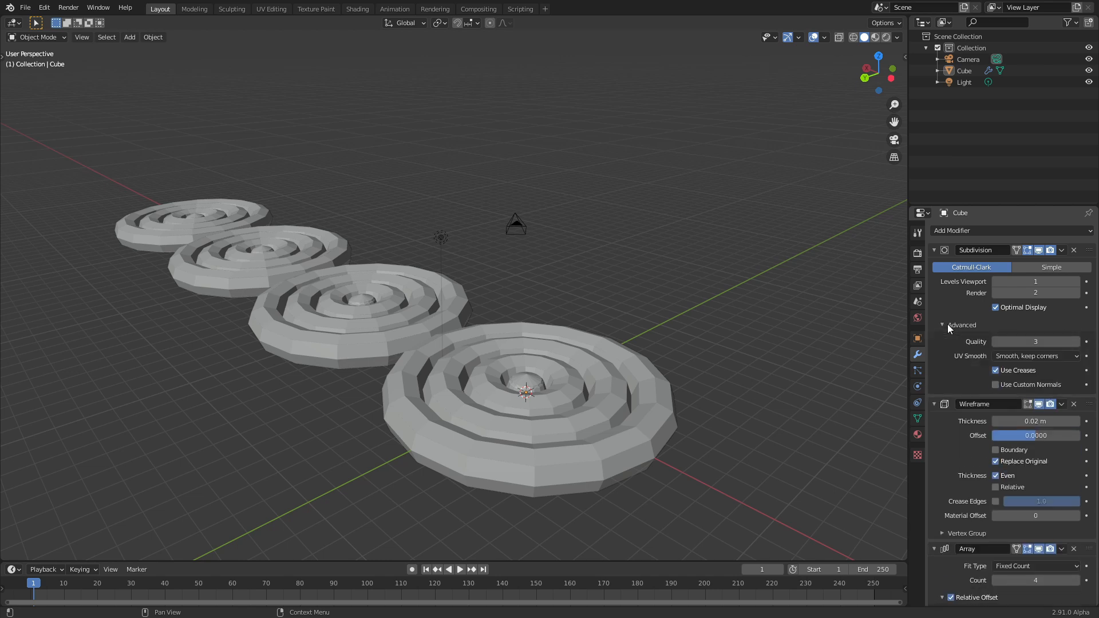